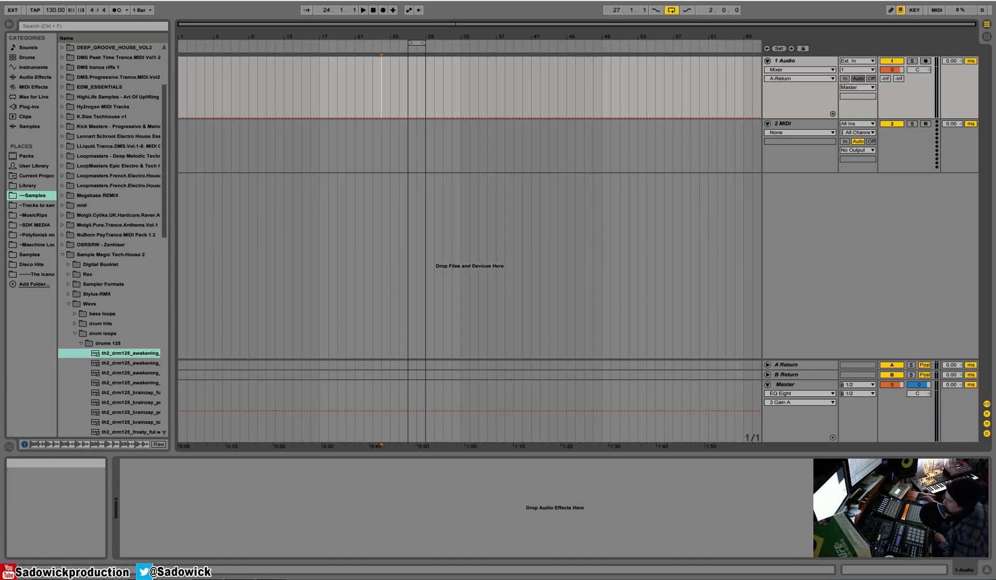
# - Drop th2_drm125_awakening onto the 1 Audio track at bar 17 and play it
pyautogui.moveTo(125, 354); pyautogui.dragTo(318, 96)
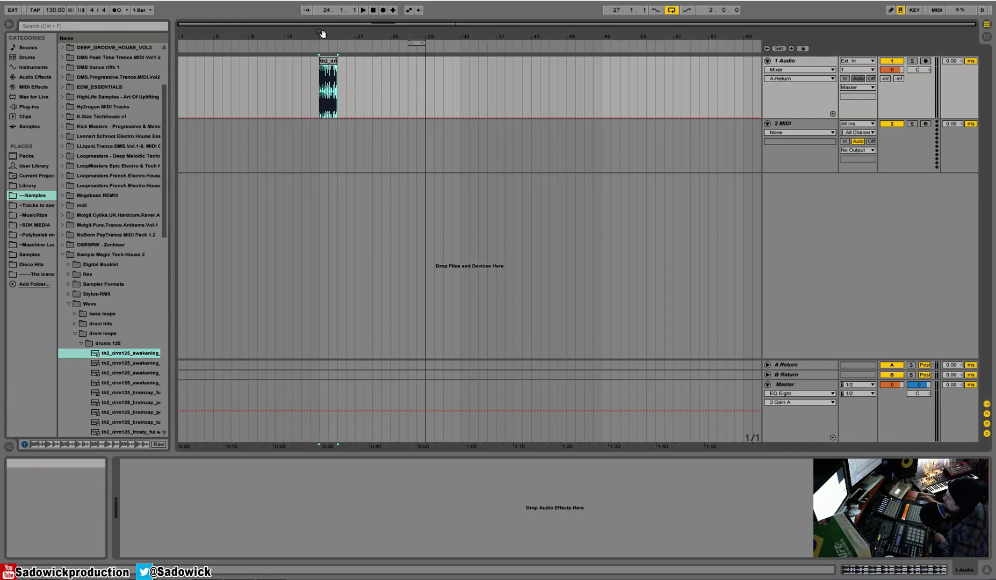
pyautogui.moveTo(321, 37); pyautogui.dragTo(323, 39)
pyautogui.press('space')
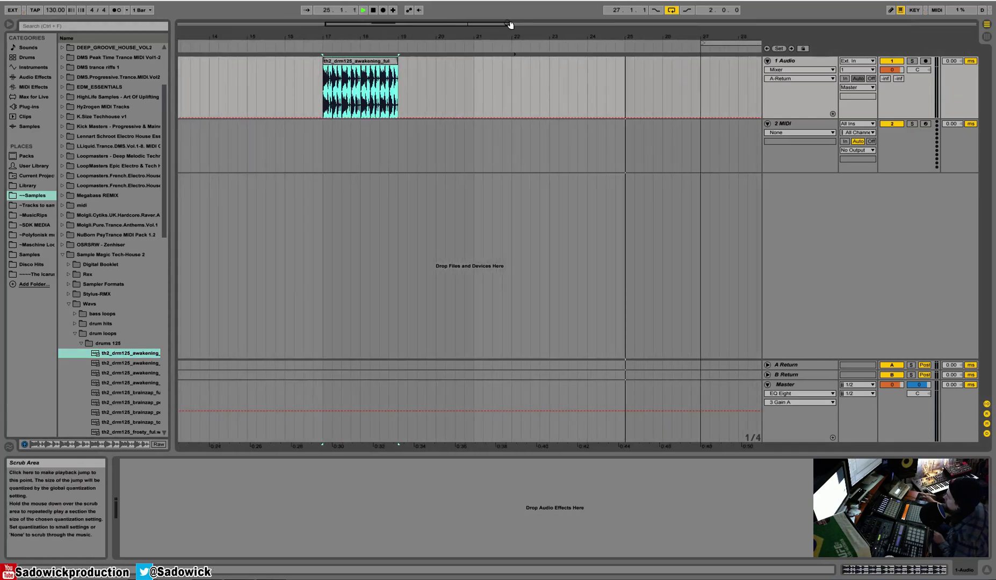
# - Set the loop over the drum clip's bars 17–19 using Loop Selection
pyautogui.click(518, 36)
pyautogui.rightClick(368, 58)
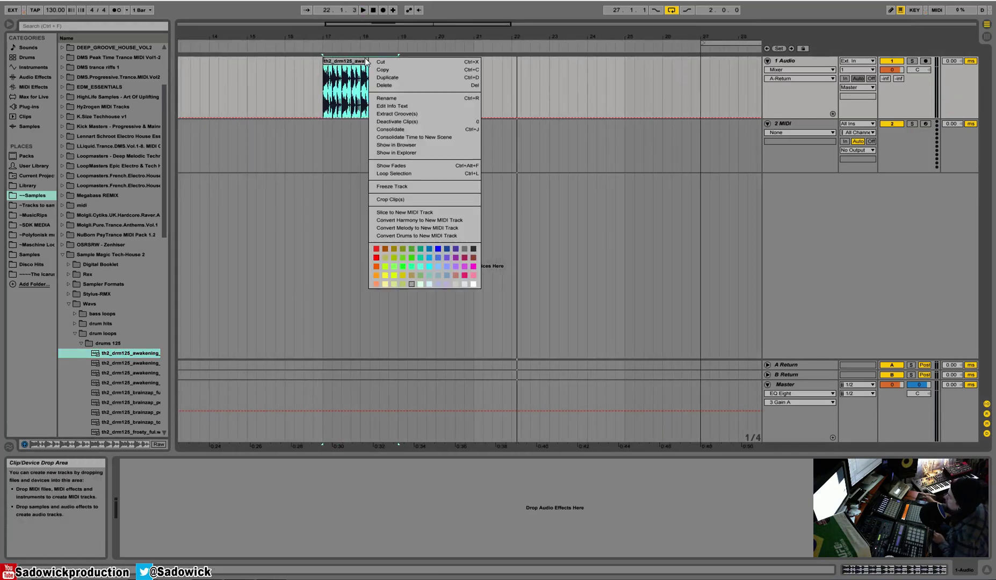
pyautogui.click(394, 174)
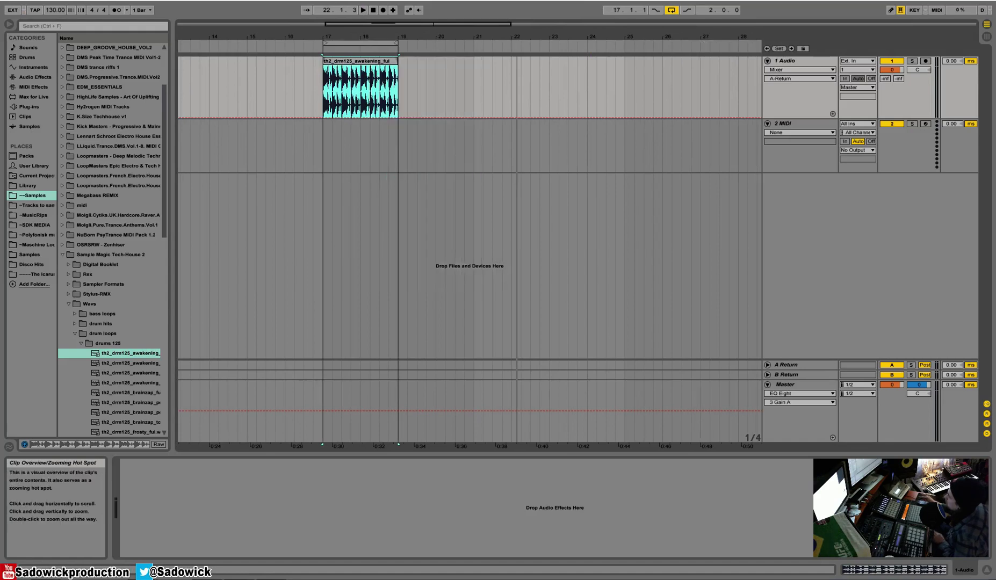
# - Play the loop and change the song tempo from 130 to 125.00 BPM
pyautogui.press('space')
pyautogui.press('space')
pyautogui.moveTo(55, 9); pyautogui.dragTo(55, 16)
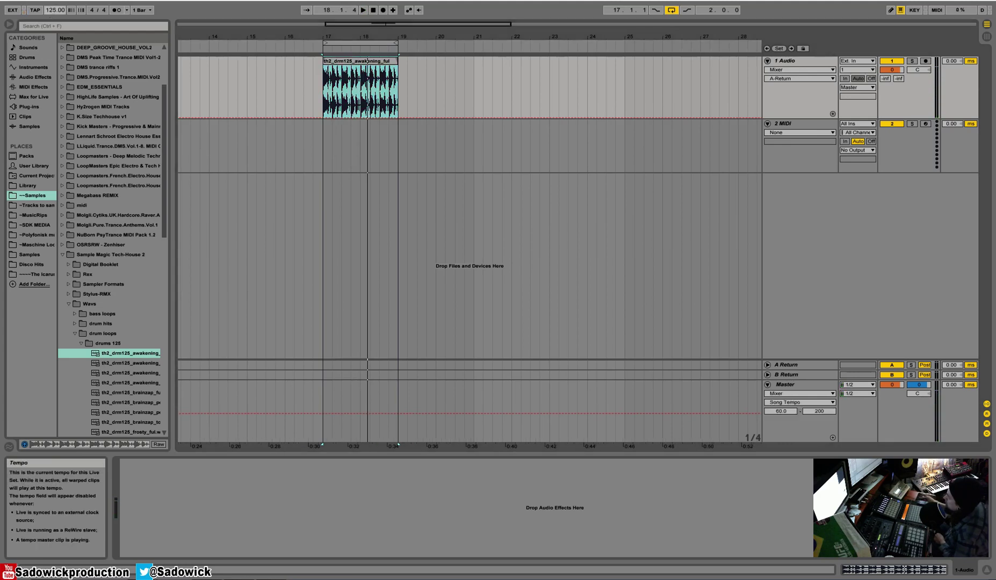
pyautogui.press('Up')
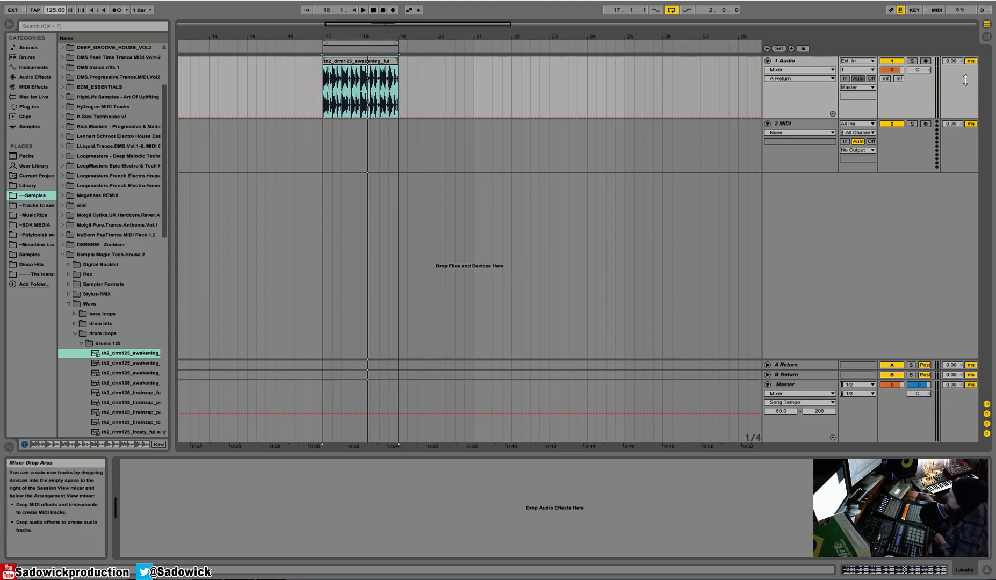
# - Show Session View, play and stop the loop, and reset track 1's peak readout to -Inf
pyautogui.click(987, 37)
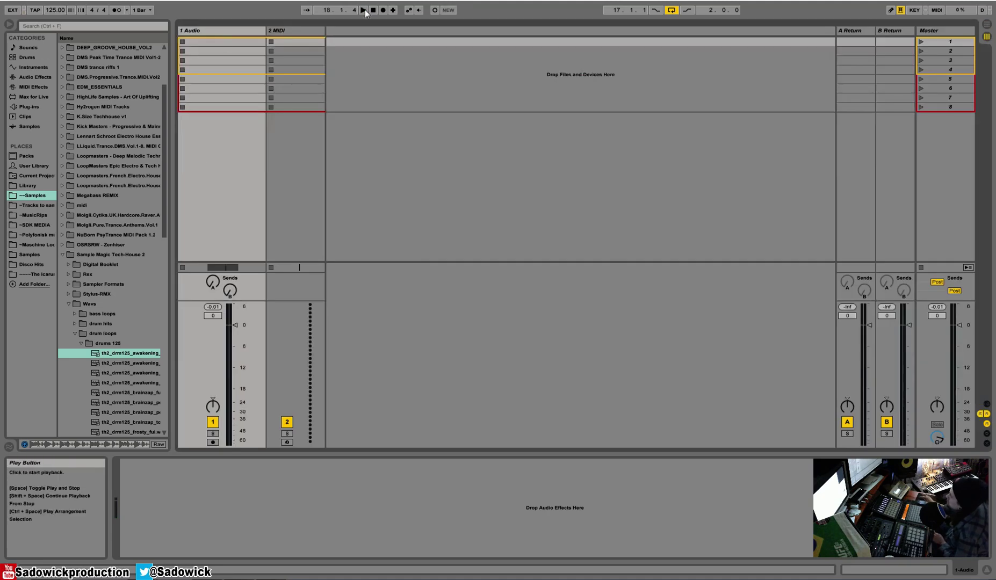
pyautogui.click(362, 11)
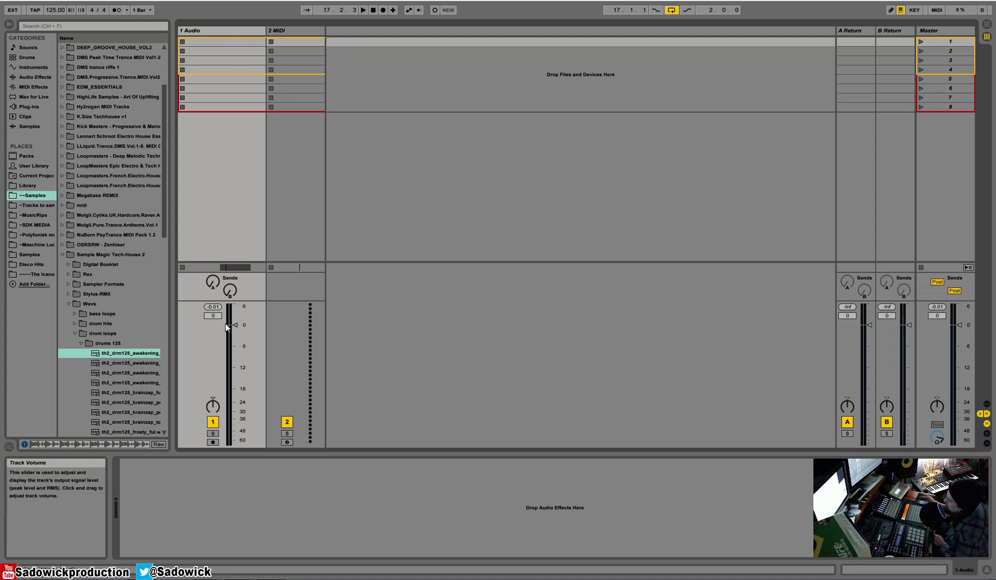
pyautogui.press('space')
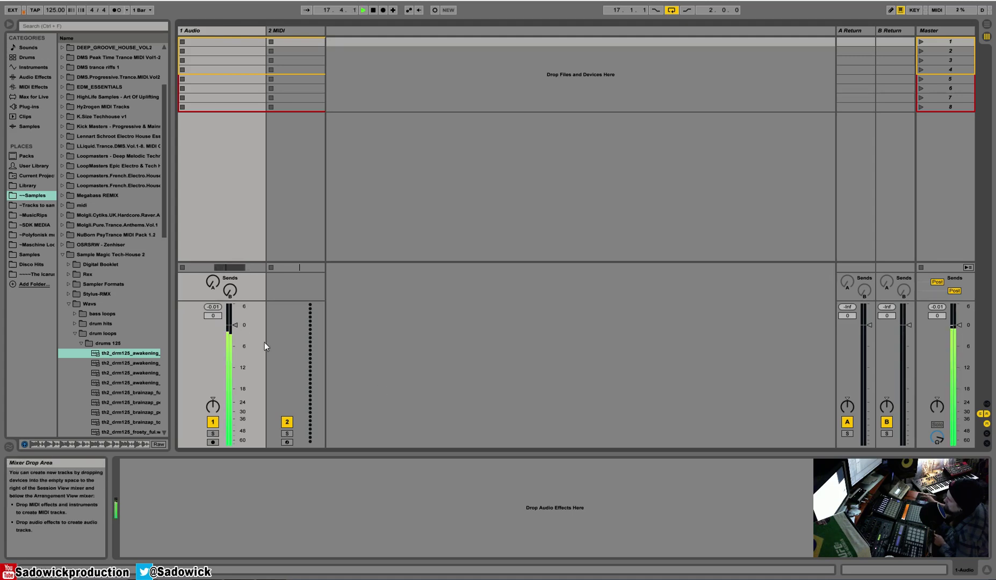
pyautogui.press('space')
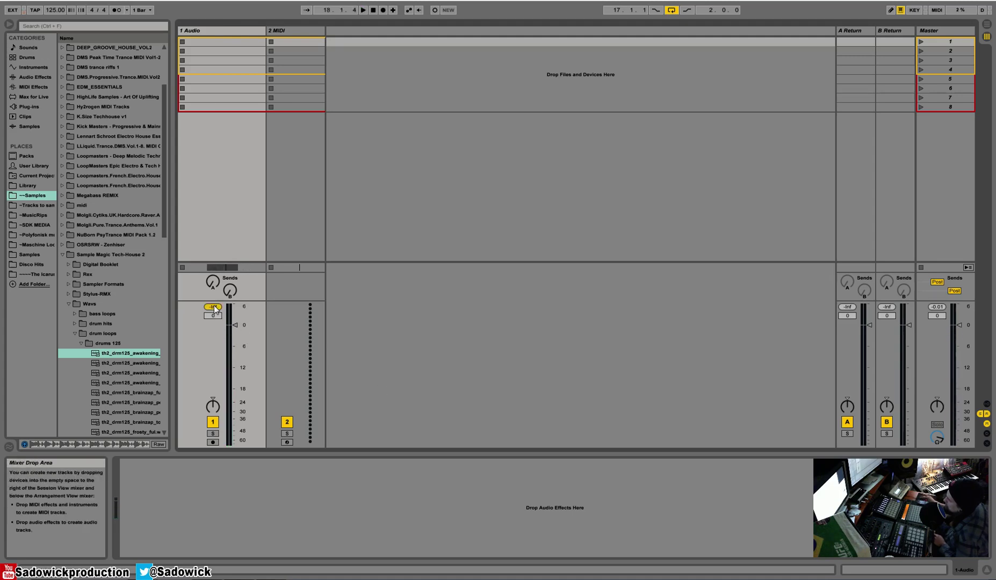
pyautogui.click(215, 307)
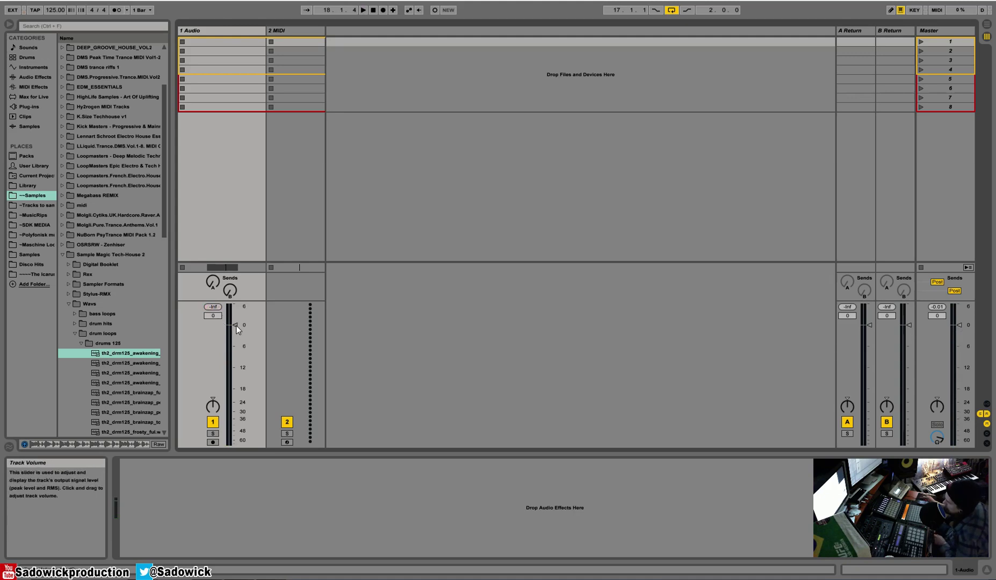
# - Play the loop while adjusting track 1's fader, clearing its clipping peak reading
pyautogui.press('space')
pyautogui.moveTo(238, 329); pyautogui.dragTo(211, 310)
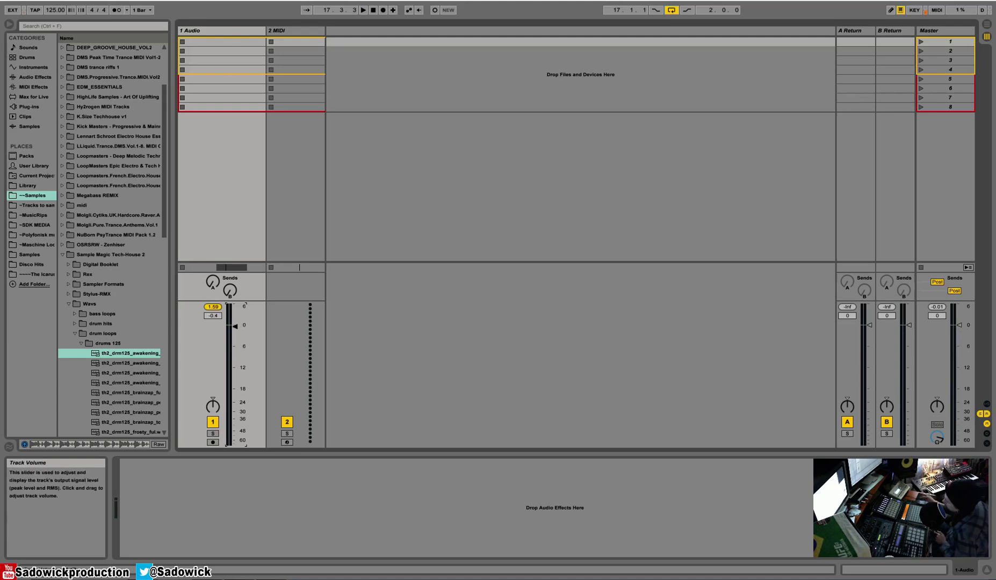
pyautogui.click(217, 309)
pyautogui.moveTo(235, 337); pyautogui.dragTo(235, 365)
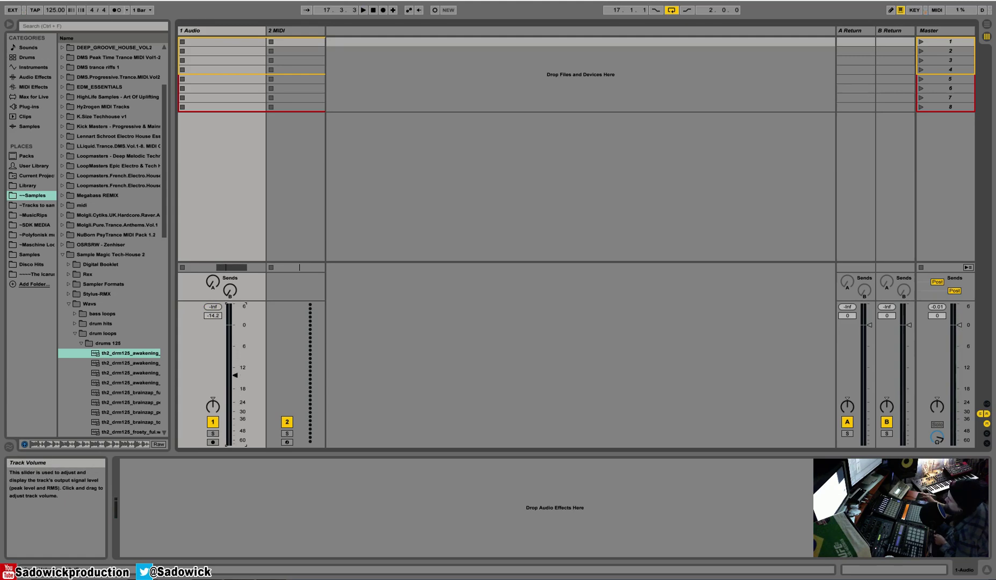
pyautogui.press('space')
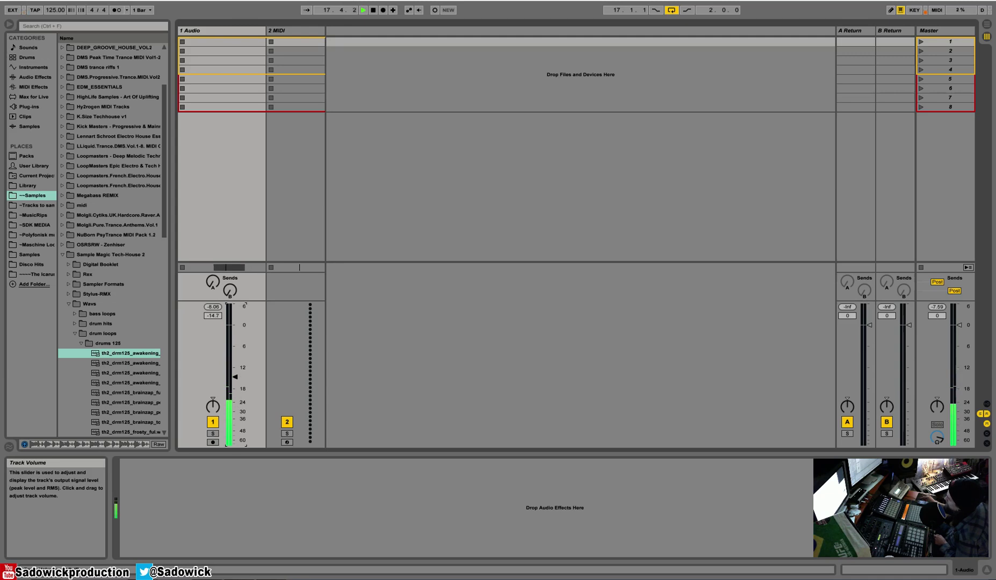
pyautogui.moveTo(234, 376); pyautogui.dragTo(235, 331)
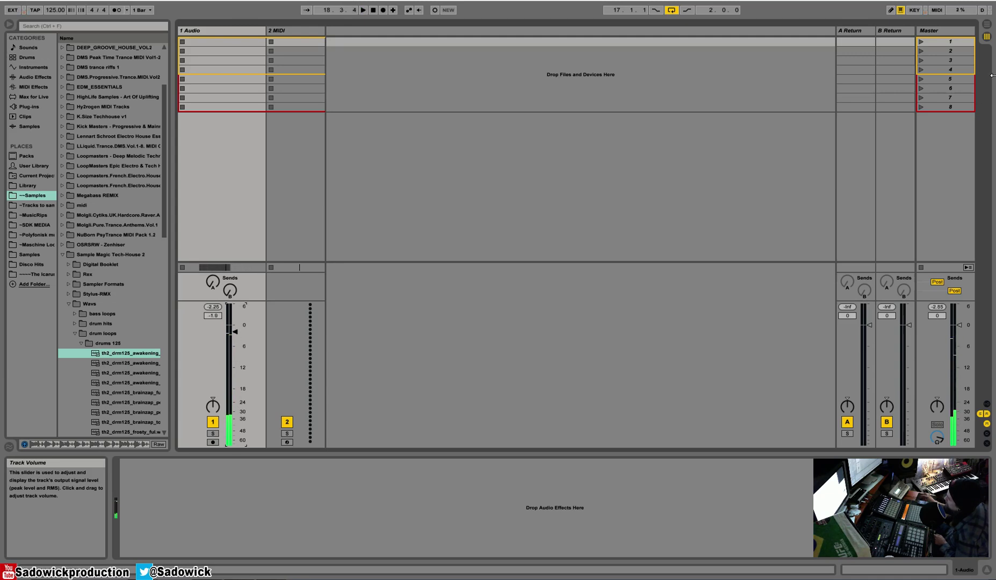
# - In Arrangement, set track 1's volume to -3.1 dB while looping, then return to Session
pyautogui.press('Tab')
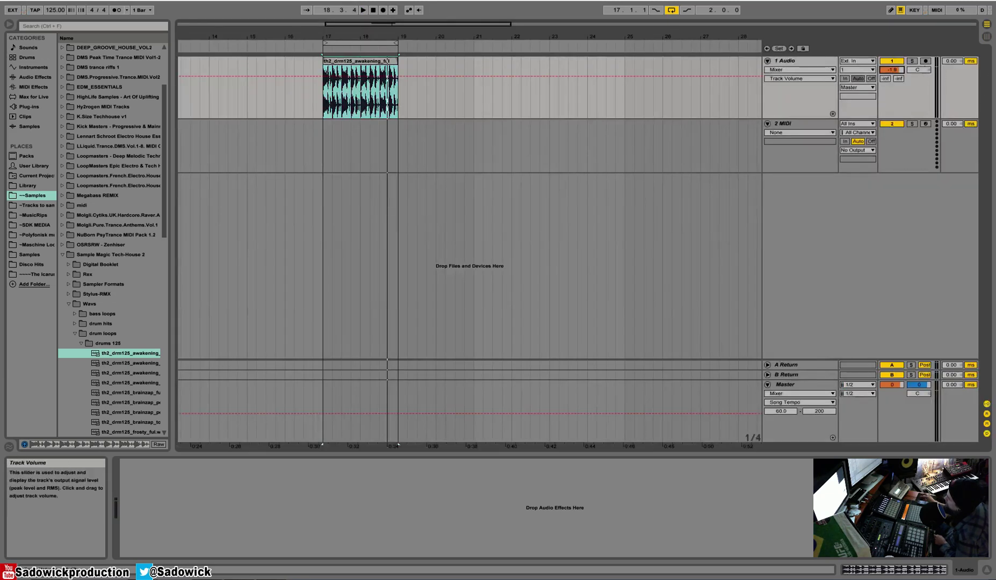
pyautogui.press('space')
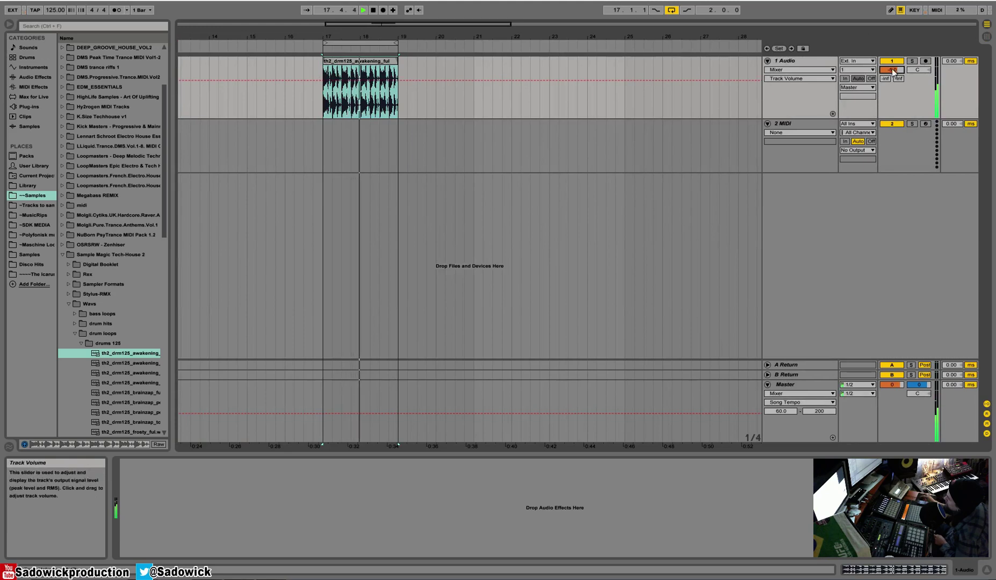
pyautogui.moveTo(892, 70); pyautogui.dragTo(892, 73)
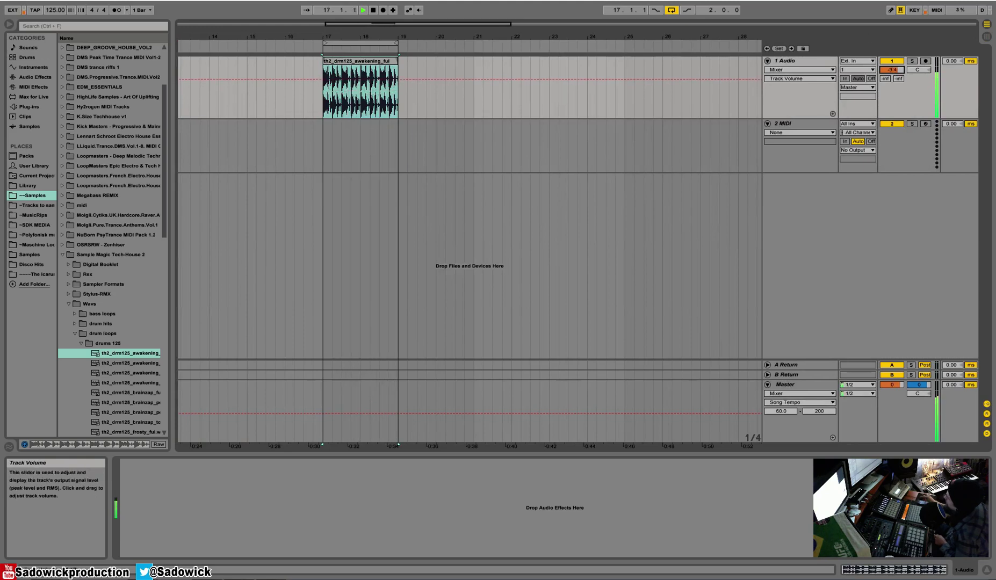
pyautogui.press('space')
pyautogui.press('Tab')
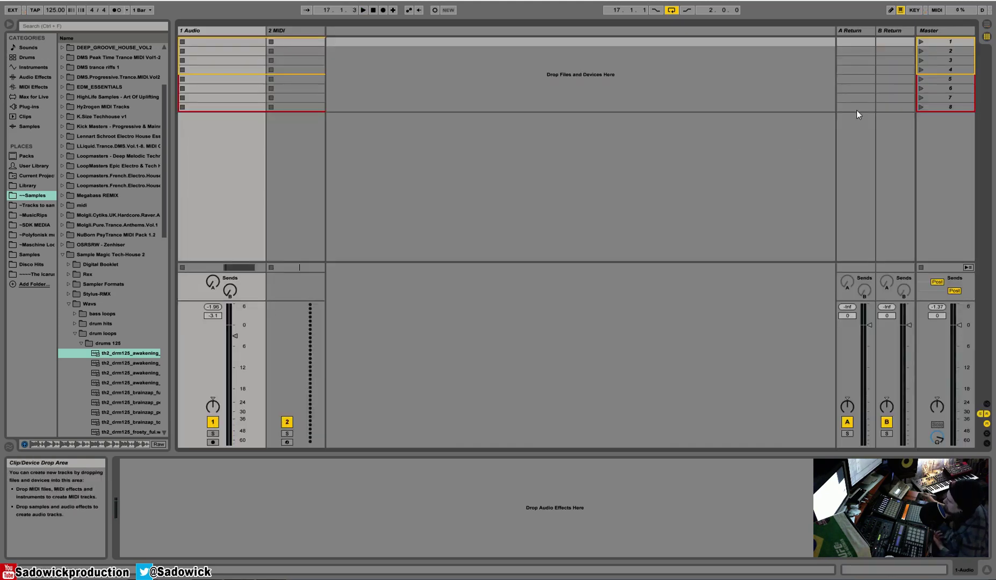
# - Raise track 1's fader from -inf up to -1.5 dB in the Session mixer
pyautogui.click(988, 37)
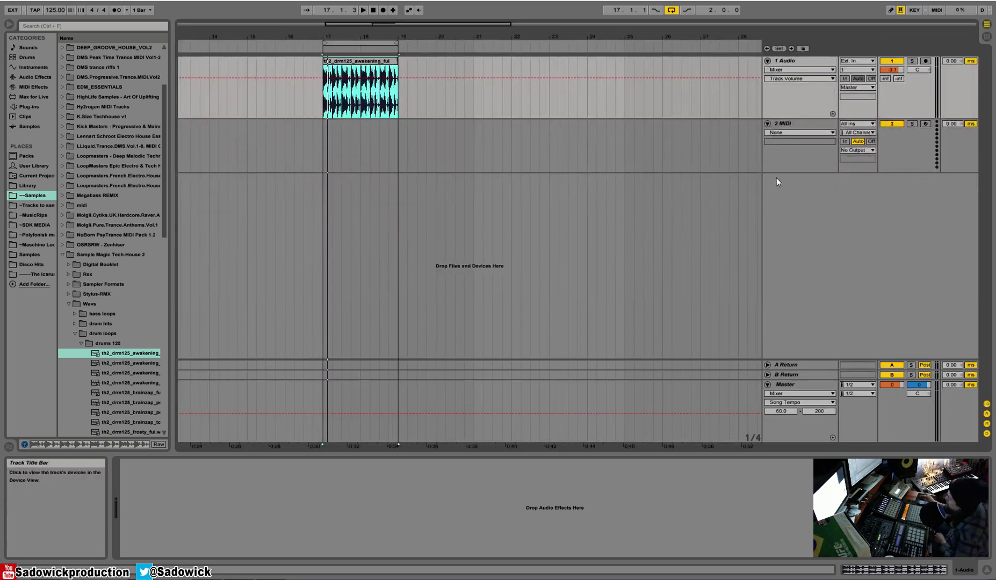
pyautogui.press('Tab')
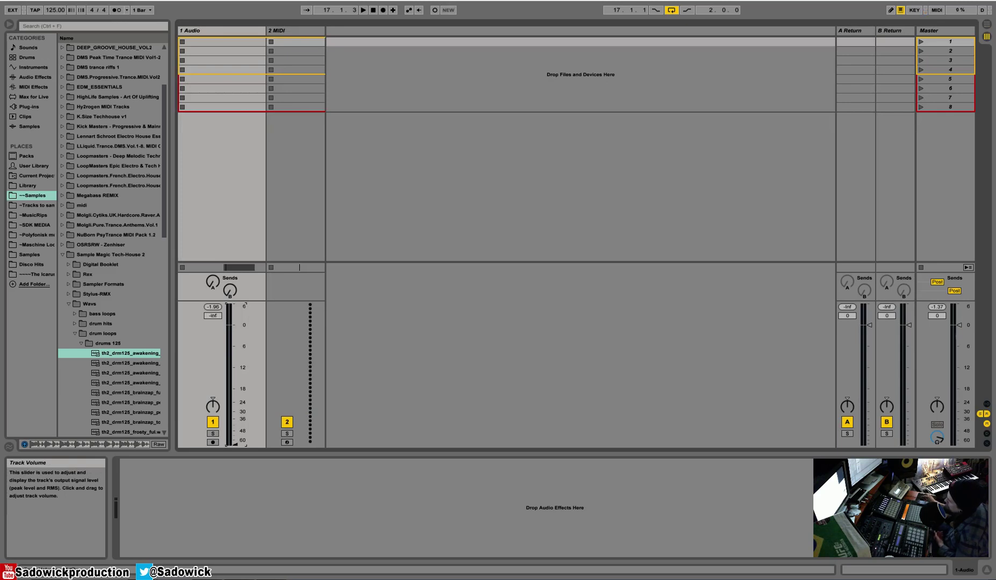
pyautogui.moveTo(231, 447); pyautogui.dragTo(235, 443)
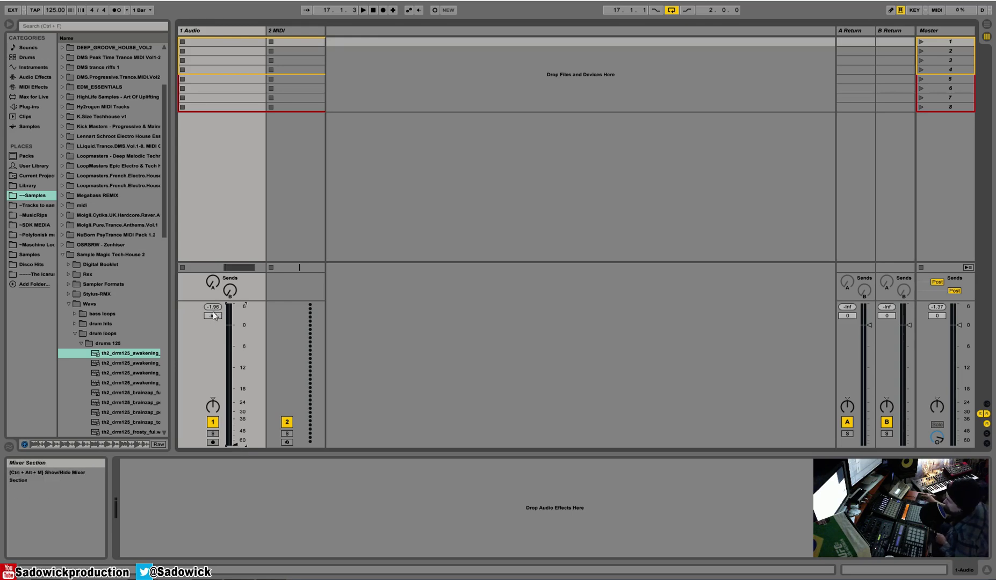
pyautogui.moveTo(235, 445); pyautogui.dragTo(235, 334)
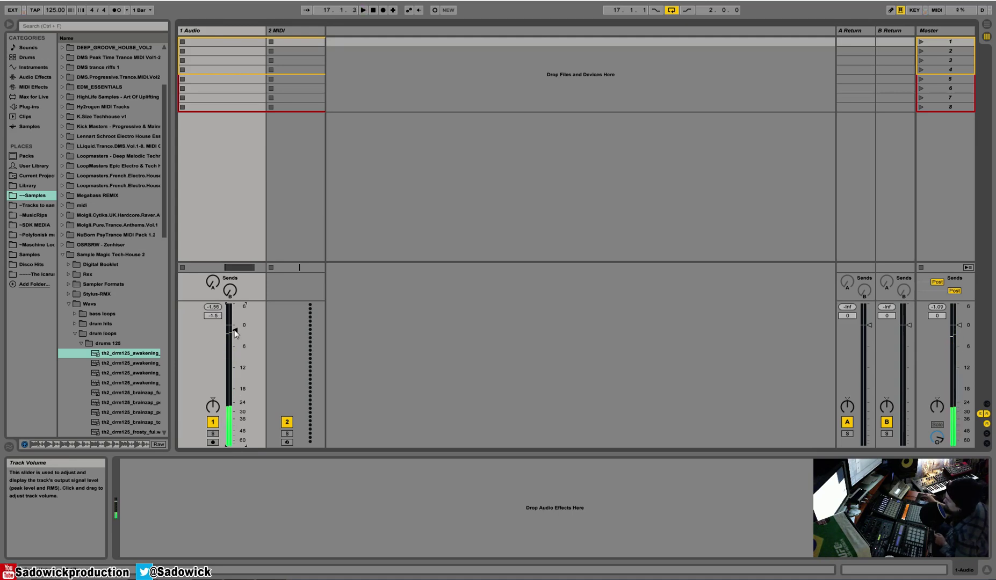
# - Return the drum track's pan to centre and nudge its volume up to -0.7 dB
pyautogui.press('space')
pyautogui.click(214, 407)
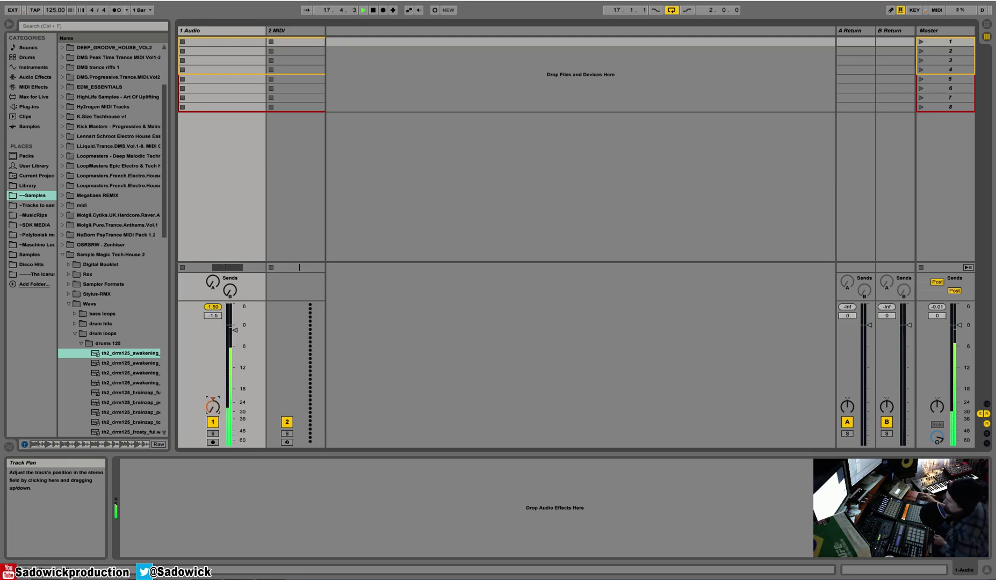
pyautogui.press('space')
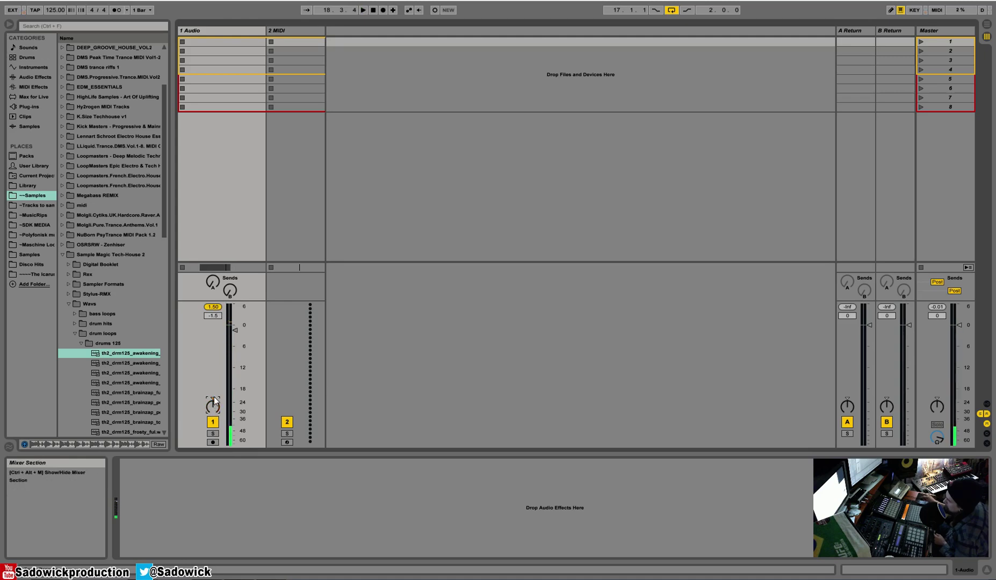
pyautogui.click(988, 30)
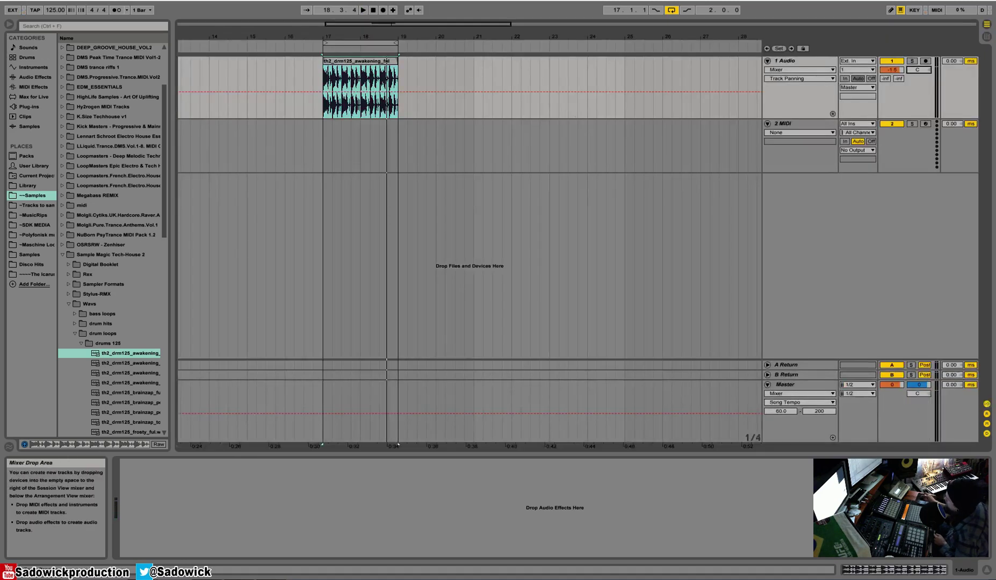
pyautogui.press('space')
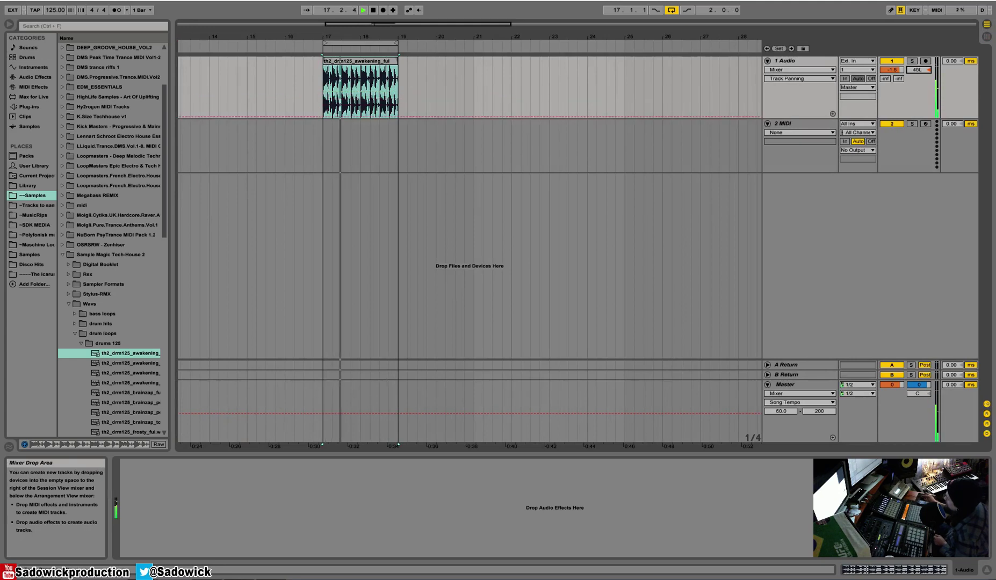
pyautogui.rightClick(919, 70)
pyautogui.click(864, 100)
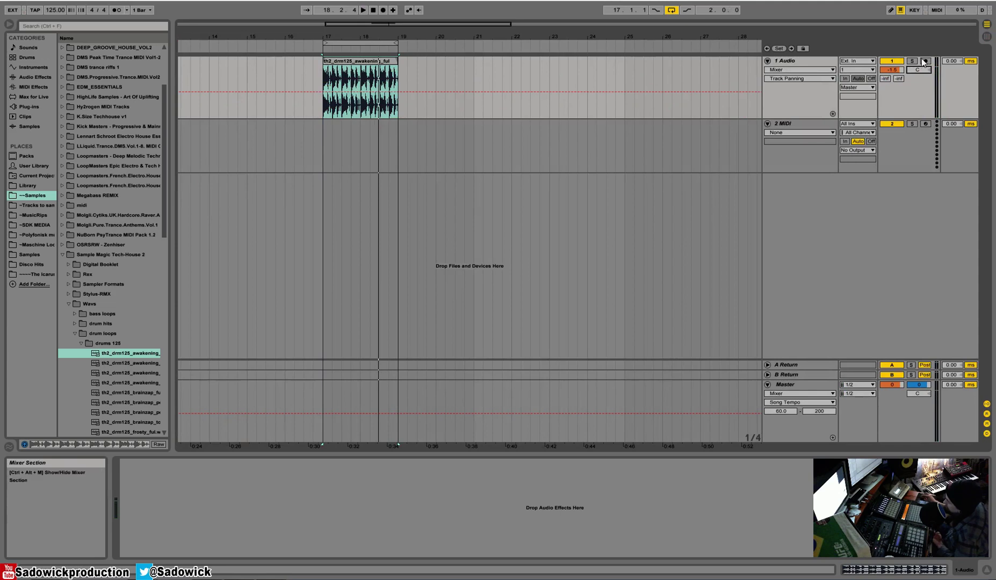
pyautogui.click(987, 24)
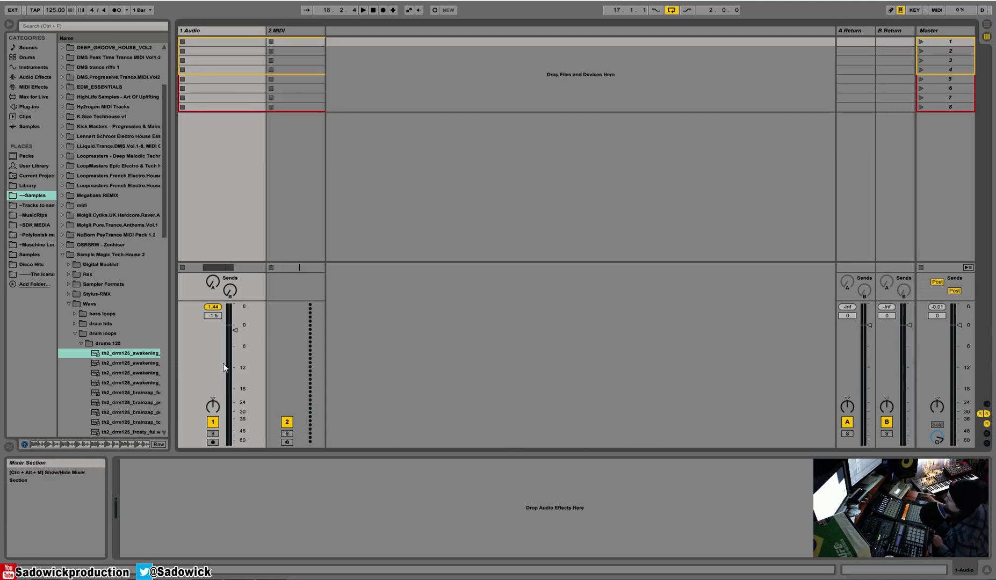
pyautogui.moveTo(234, 327); pyautogui.dragTo(235, 328)
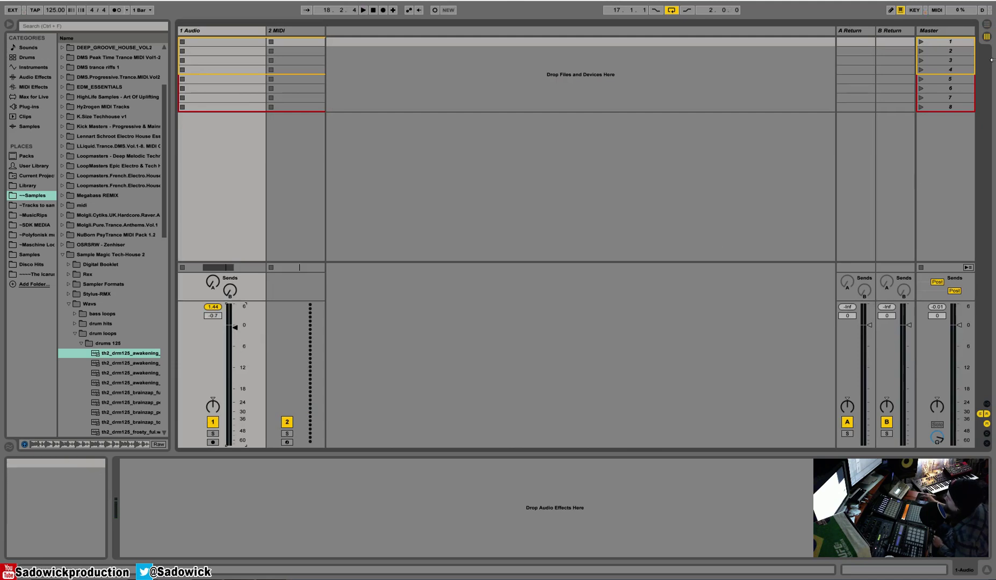
# - Add the Utility audio effect from the browser to the 1 Audio track
pyautogui.click(35, 77)
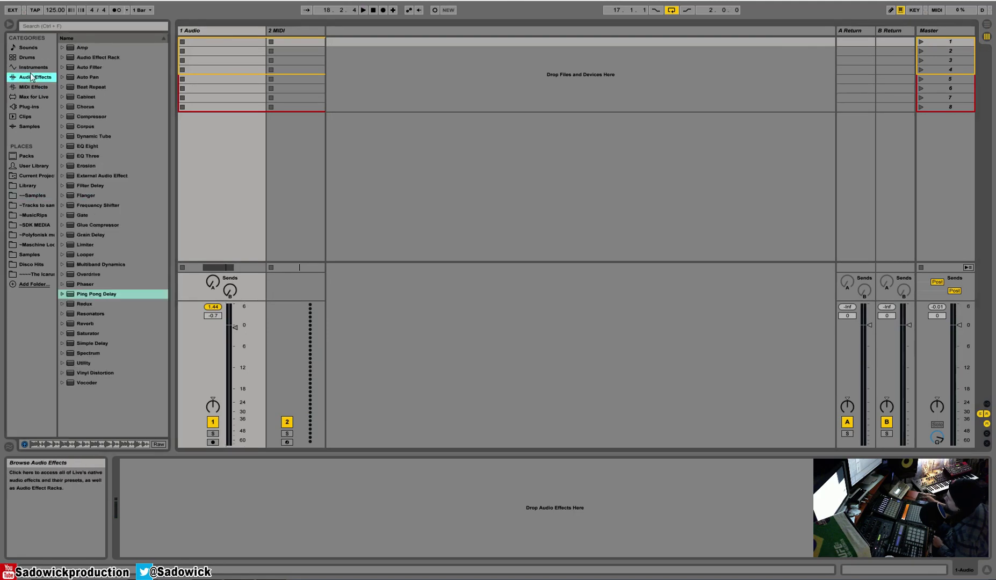
pyautogui.click(81, 364)
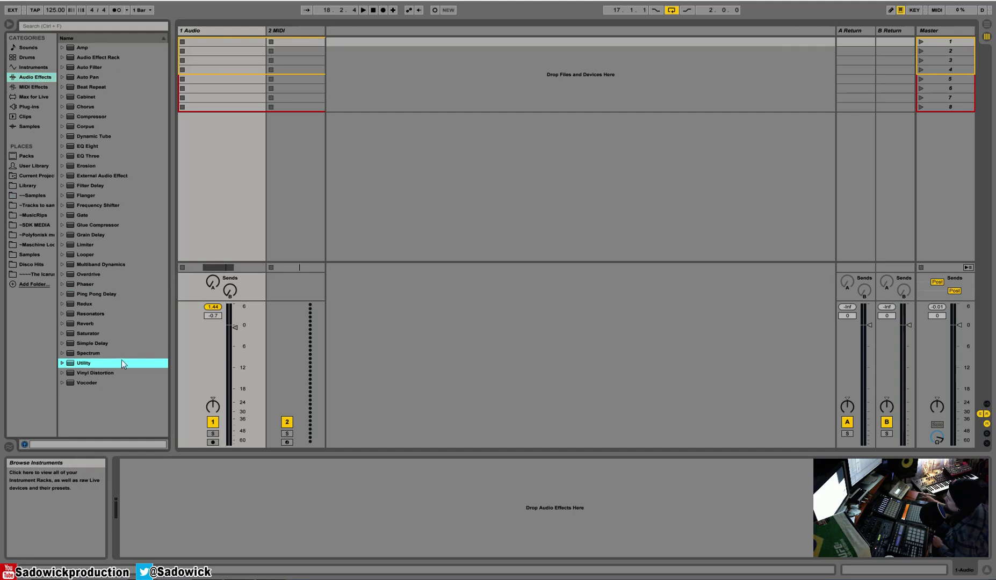
pyautogui.moveTo(83, 364); pyautogui.dragTo(145, 505)
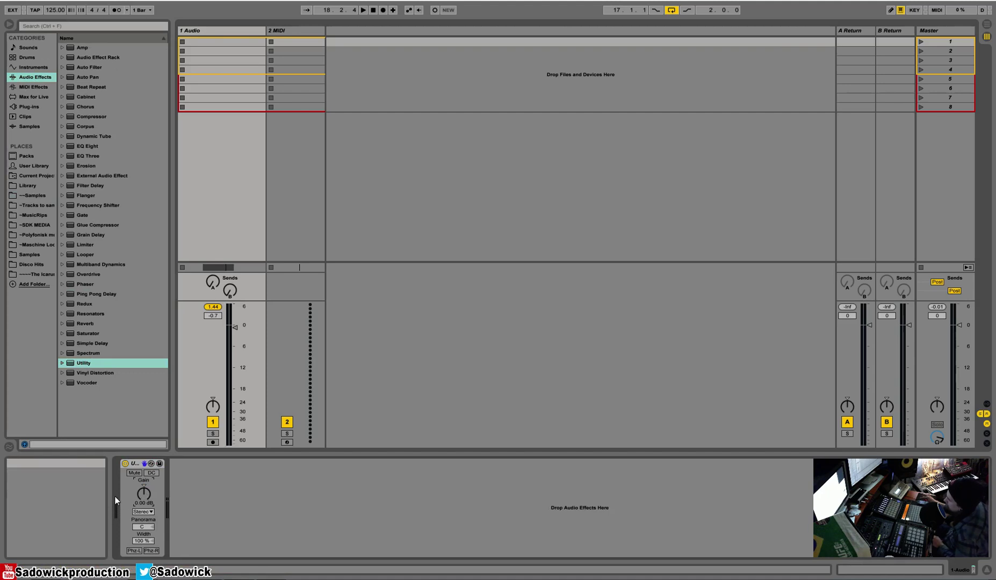
# - Audition the loop and reset the Utility gain to 0.00 dB
pyautogui.press('space')
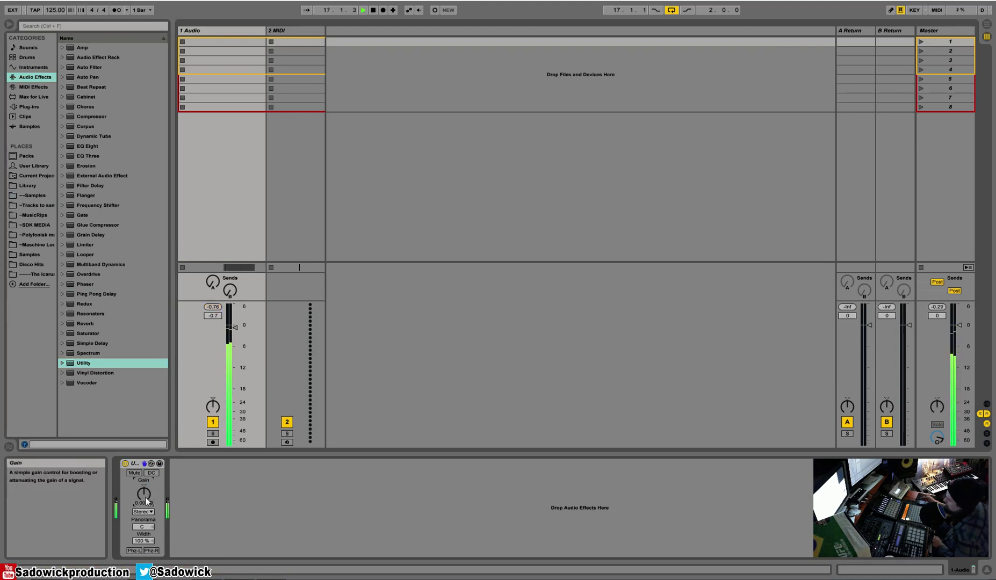
pyautogui.press('space')
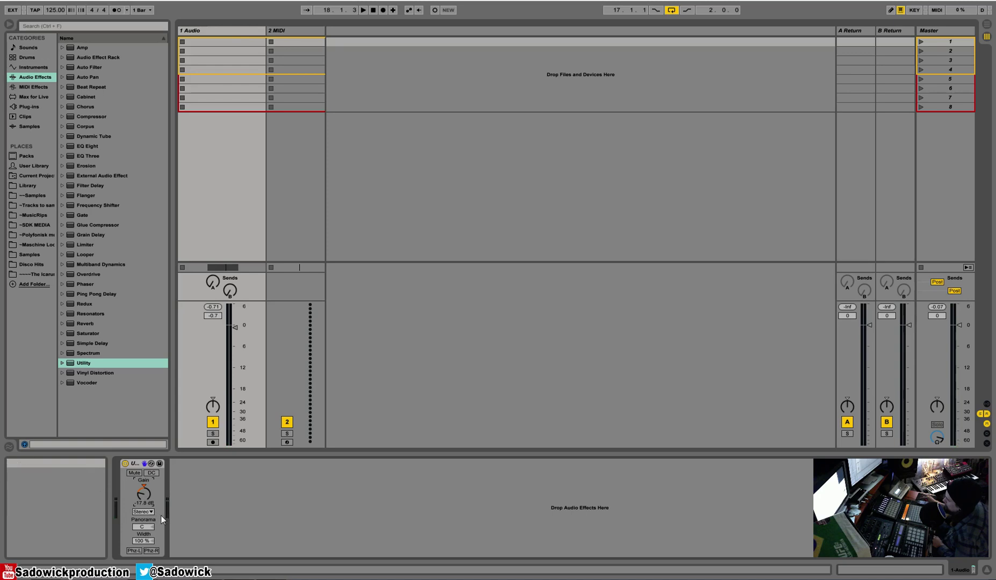
pyautogui.press('space')
pyautogui.click(145, 491)
pyautogui.press('Delete')
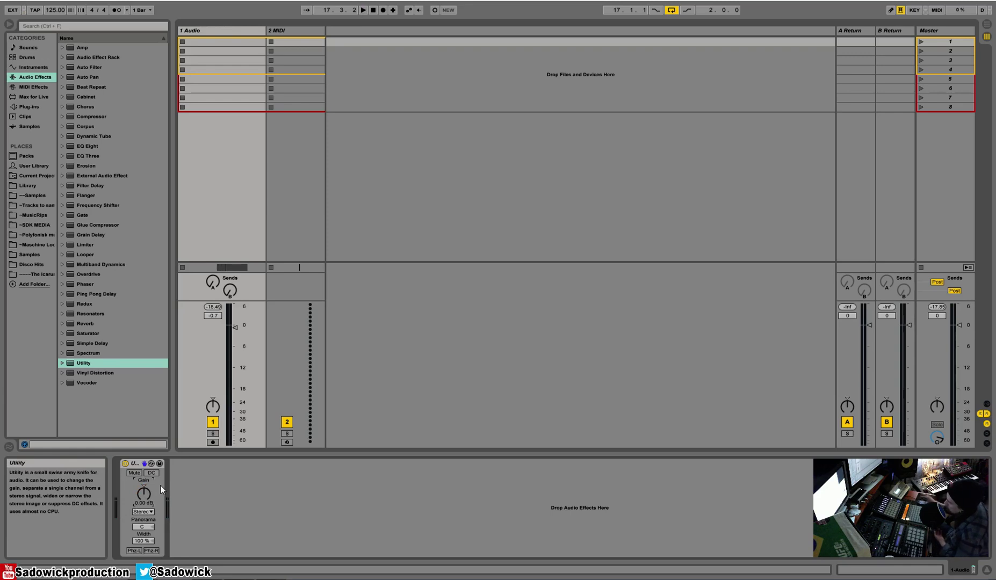
pyautogui.click(137, 465)
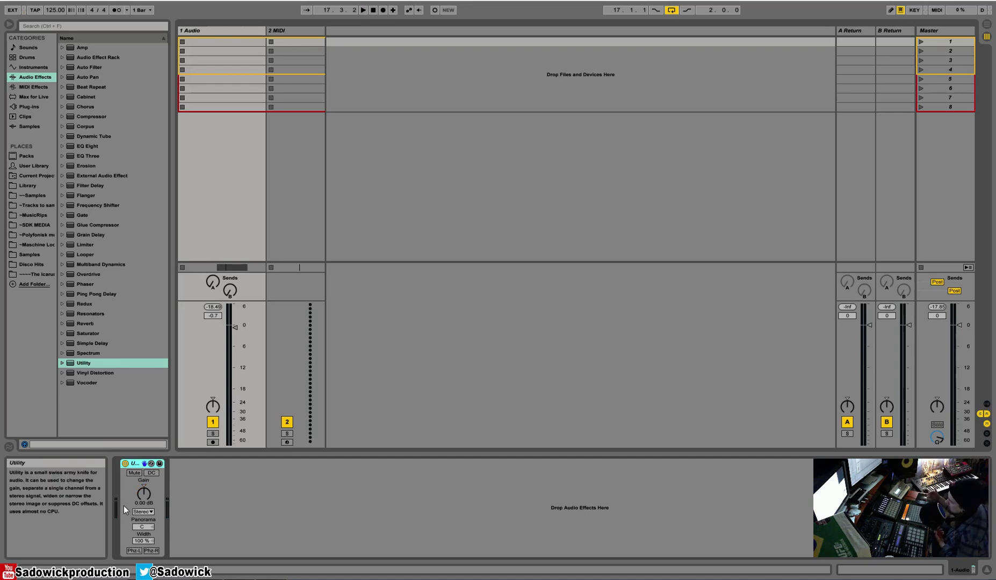
pyautogui.moveTo(145, 495); pyautogui.dragTo(146, 501)
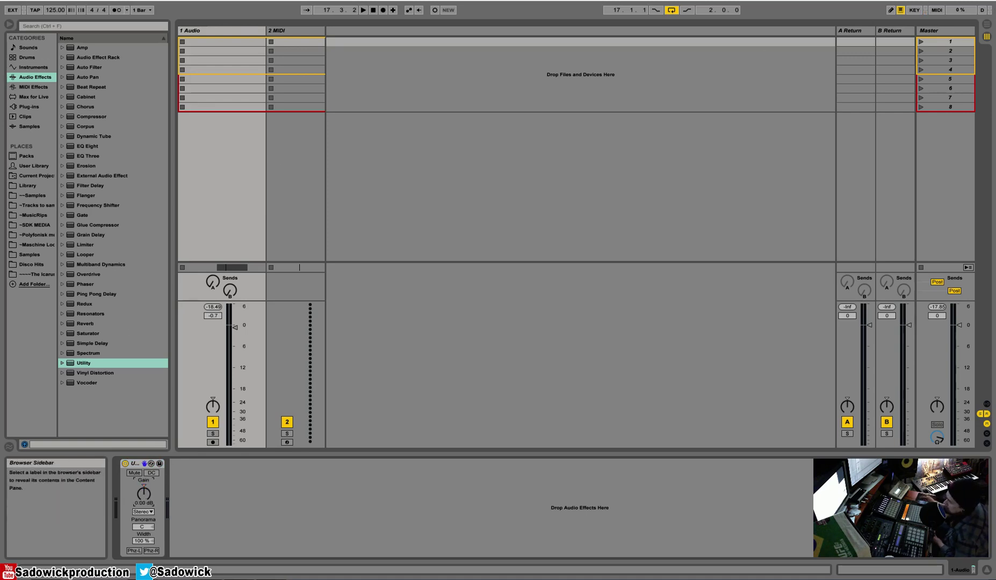
# - Lower the drum clip's gain to -10.0 dB and play the loop from bar 17
pyautogui.press('Tab')
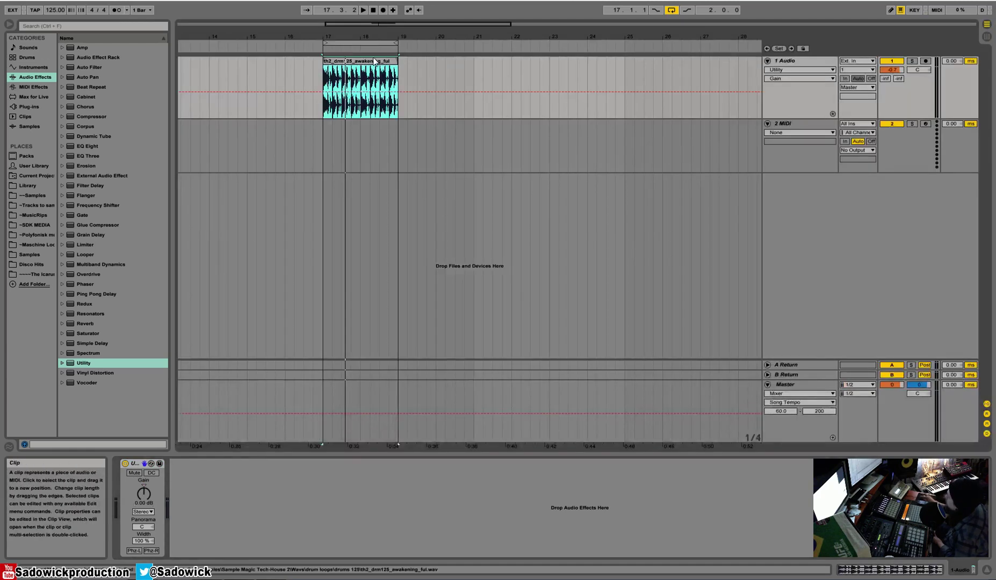
pyautogui.click(912, 572)
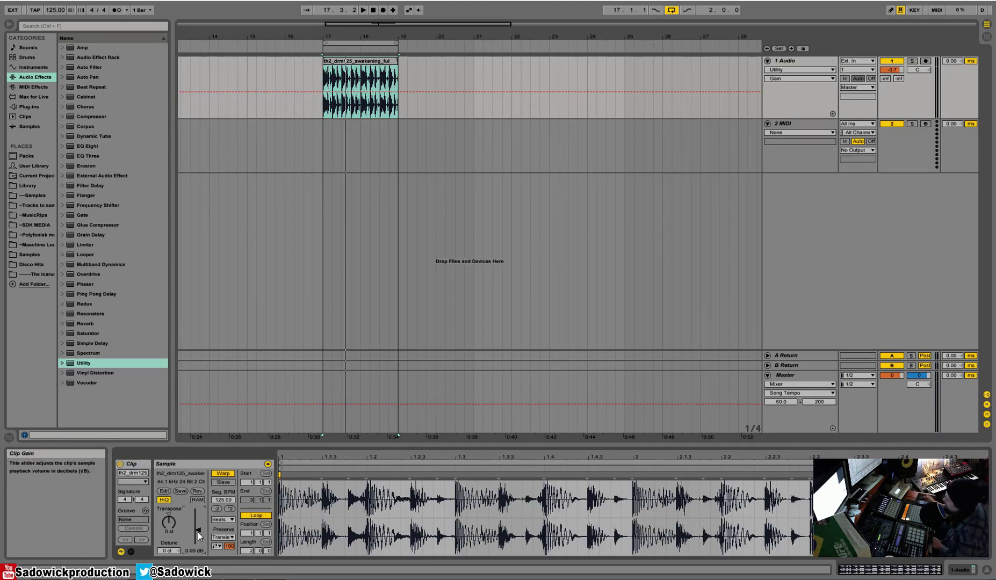
pyautogui.moveTo(197, 531); pyautogui.dragTo(198, 561)
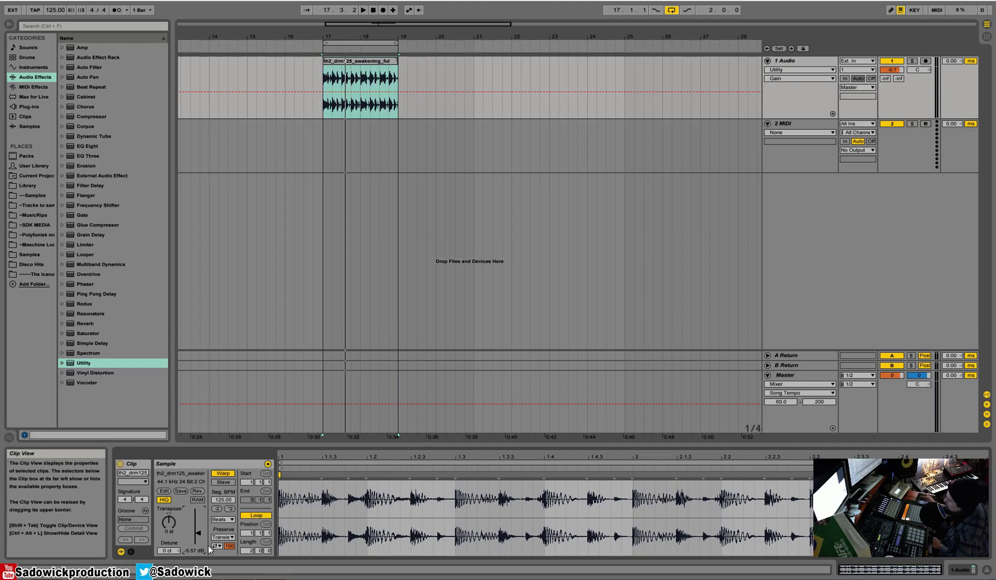
pyautogui.moveTo(198, 535); pyautogui.dragTo(199, 570)
pyautogui.press('space')
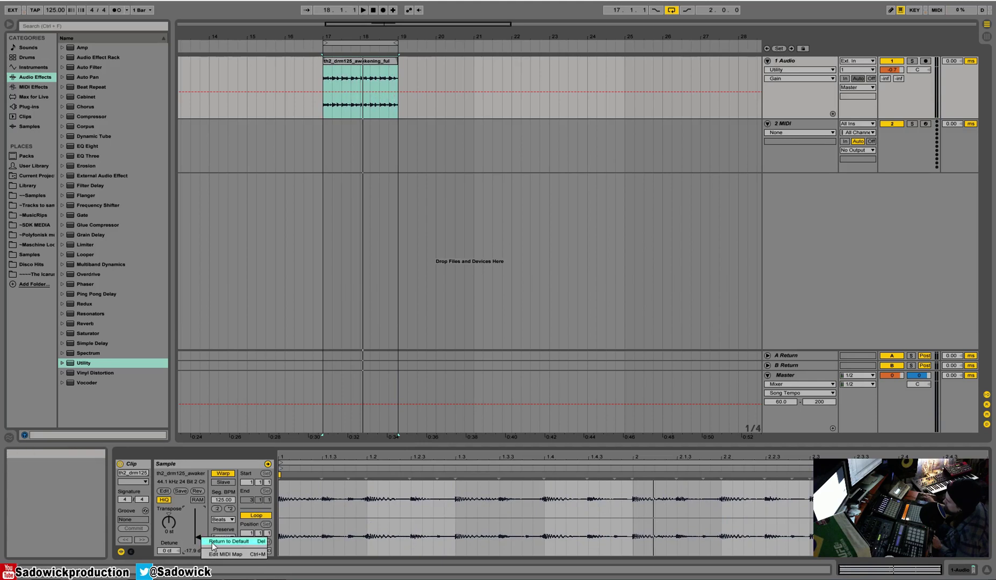
pyautogui.press('space')
# - Boost the track's Utility gain to 31.7 dB and listen to the result
pyautogui.click(968, 575)
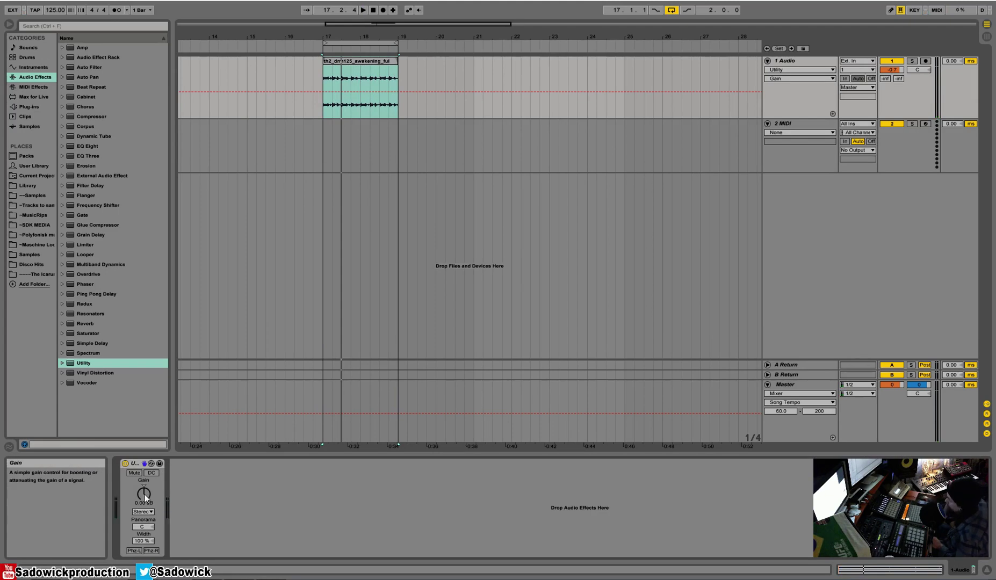
pyautogui.moveTo(145, 498)
pyautogui.mouseDown()
pyautogui.moveTo(146, 475)
pyautogui.moveTo(145, 495)
pyautogui.mouseUp()
pyautogui.press('space')
pyautogui.press('space')
pyautogui.press('space')
pyautogui.press('space')
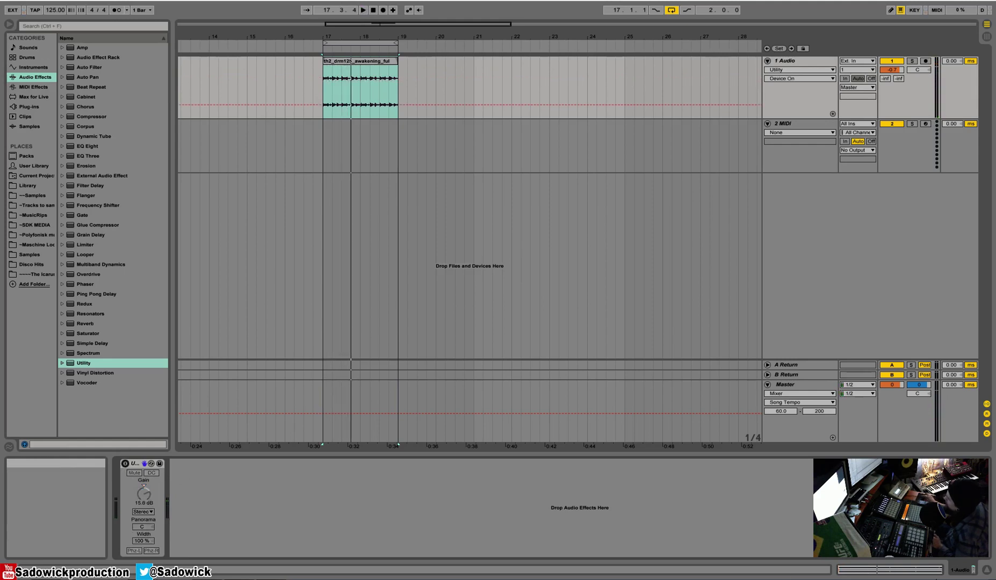
pyautogui.hotkey('shift', 'Tab')
# - Return the drum clip's gain to its 0.00 dB default
pyautogui.moveTo(193, 536); pyautogui.dragTo(196, 529)
pyautogui.rightClick(196, 530)
pyautogui.click(223, 535)
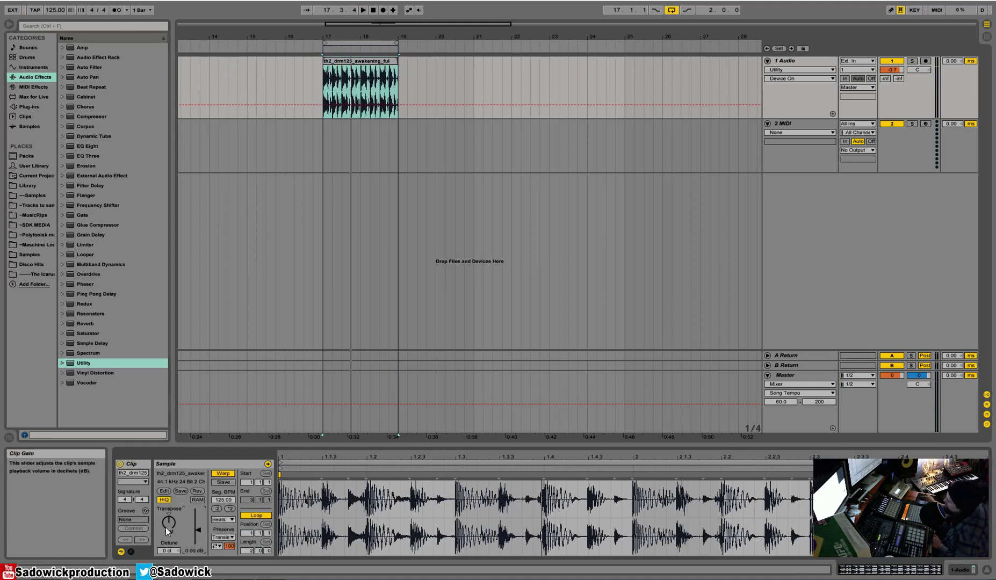
pyautogui.moveTo(200, 529); pyautogui.dragTo(200, 535)
pyautogui.rightClick(200, 535)
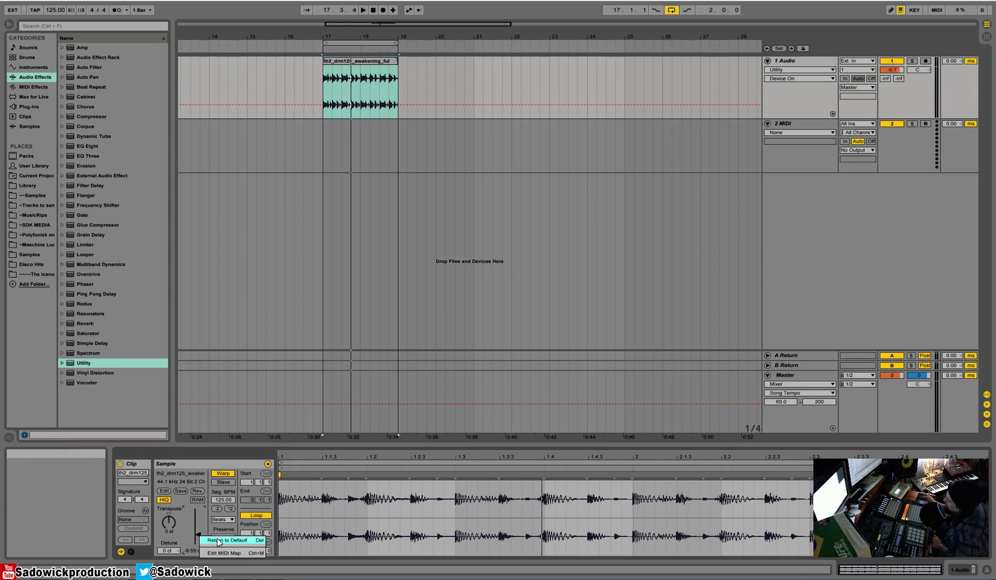
pyautogui.click(218, 541)
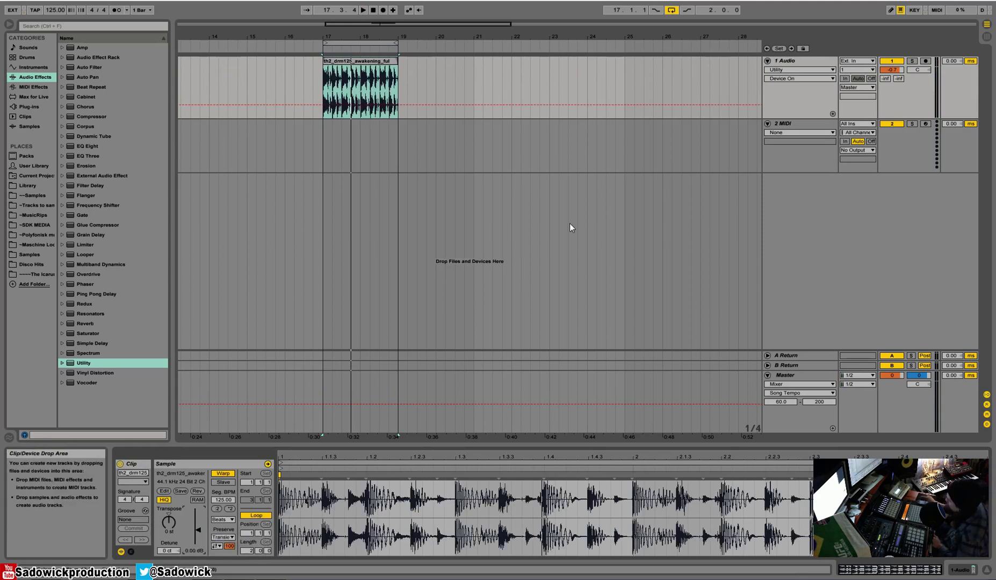
# - In Session View, lower the drum track's fader to -1.2 dB for headroom
pyautogui.click(987, 36)
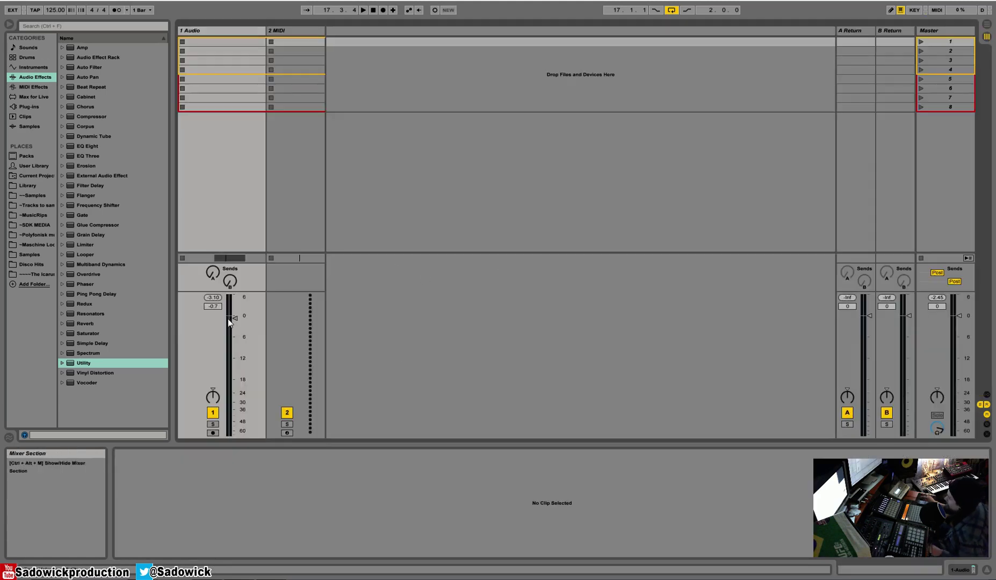
pyautogui.moveTo(232, 318); pyautogui.dragTo(235, 326)
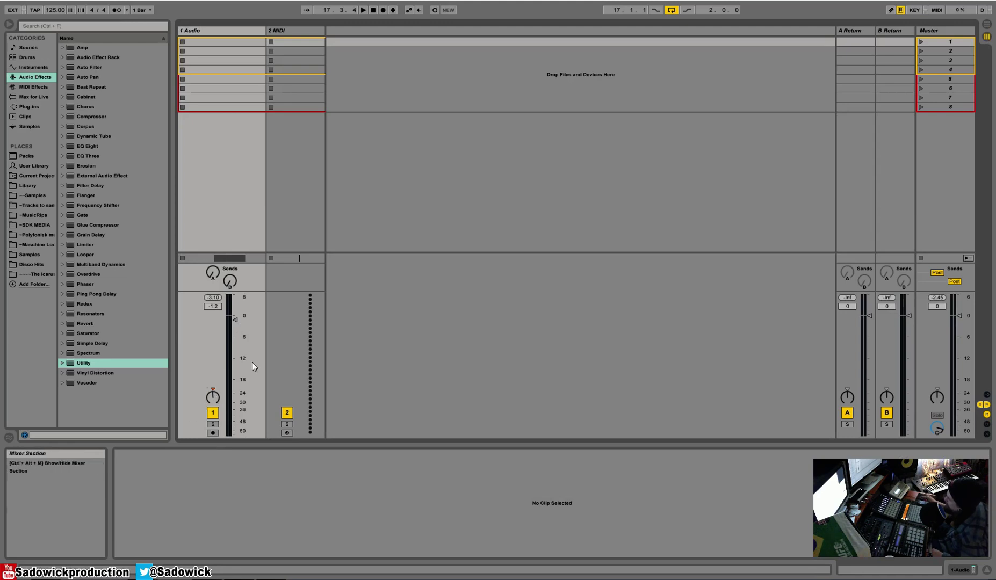
# - In Arrangement, mute and then unmute the 1 Audio track
pyautogui.click(987, 25)
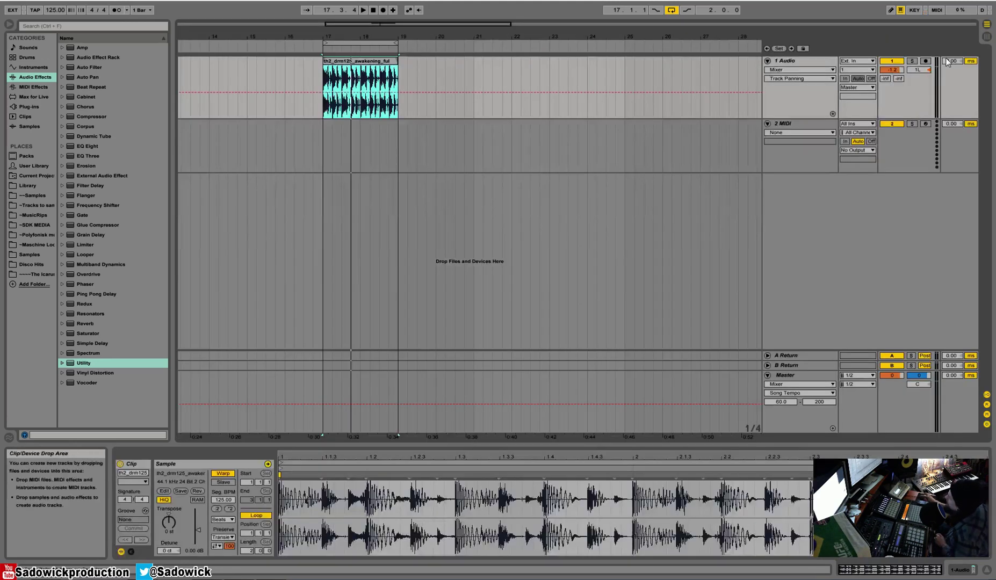
pyautogui.click(899, 64)
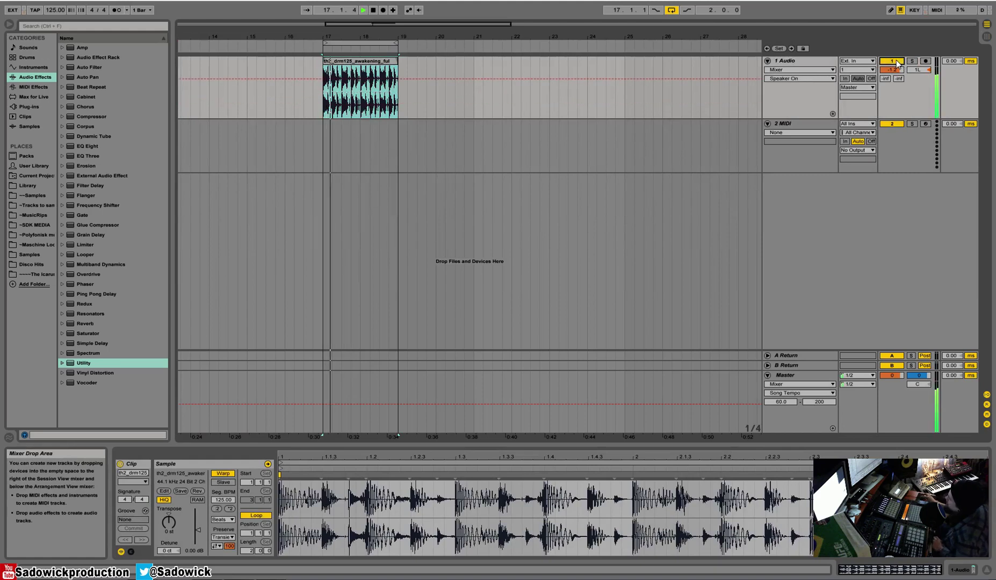
pyautogui.click(892, 61)
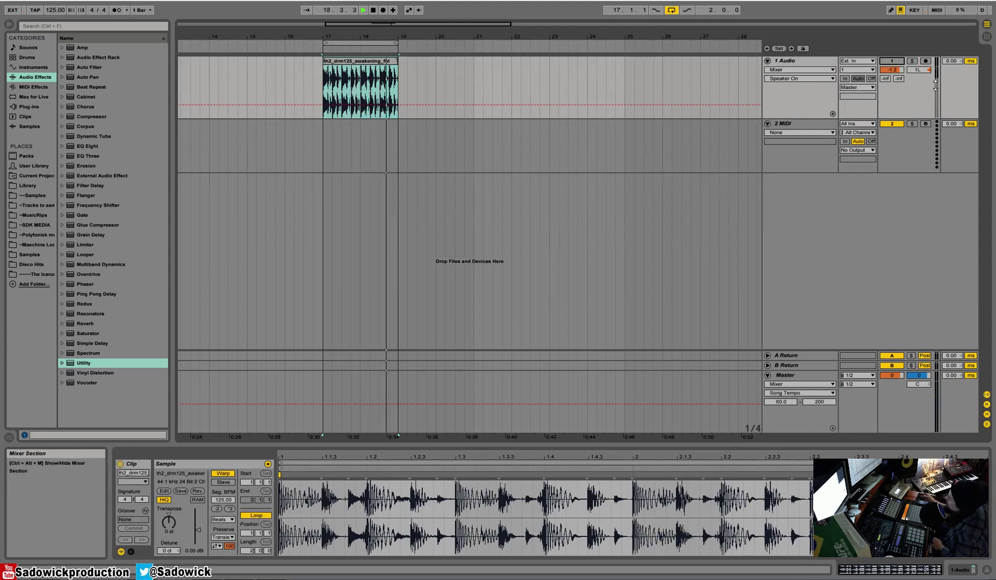
pyautogui.click(892, 61)
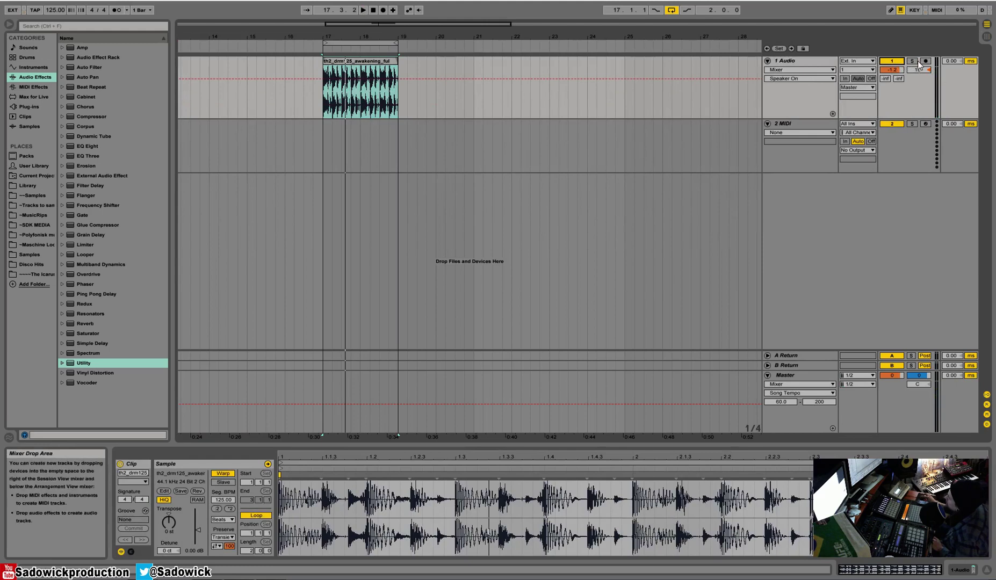
# - Solo the audio and MIDI tracks, clear the solos, and arm the MIDI track
pyautogui.click(914, 62)
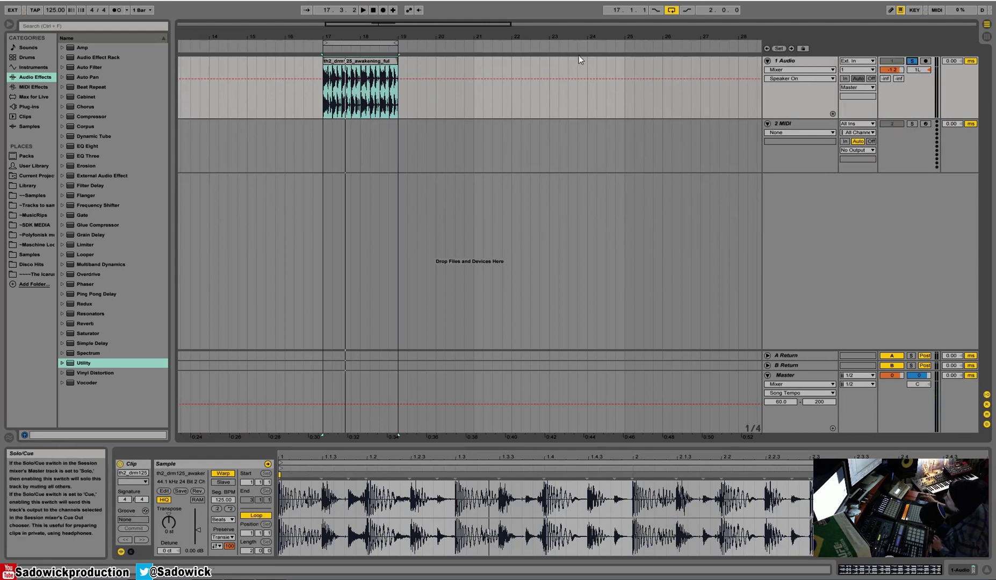
pyautogui.click(912, 124)
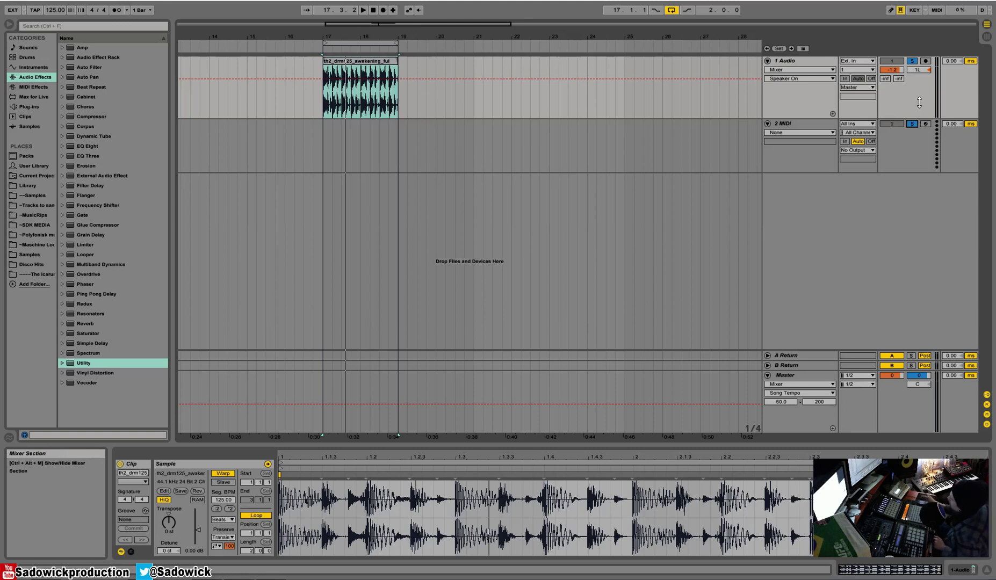
pyautogui.click(915, 62)
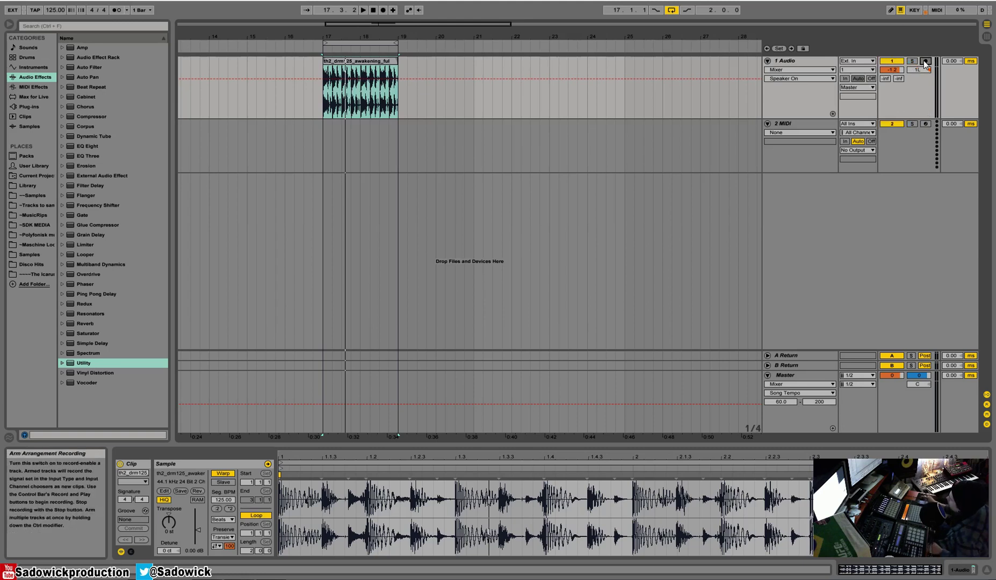
pyautogui.click(926, 123)
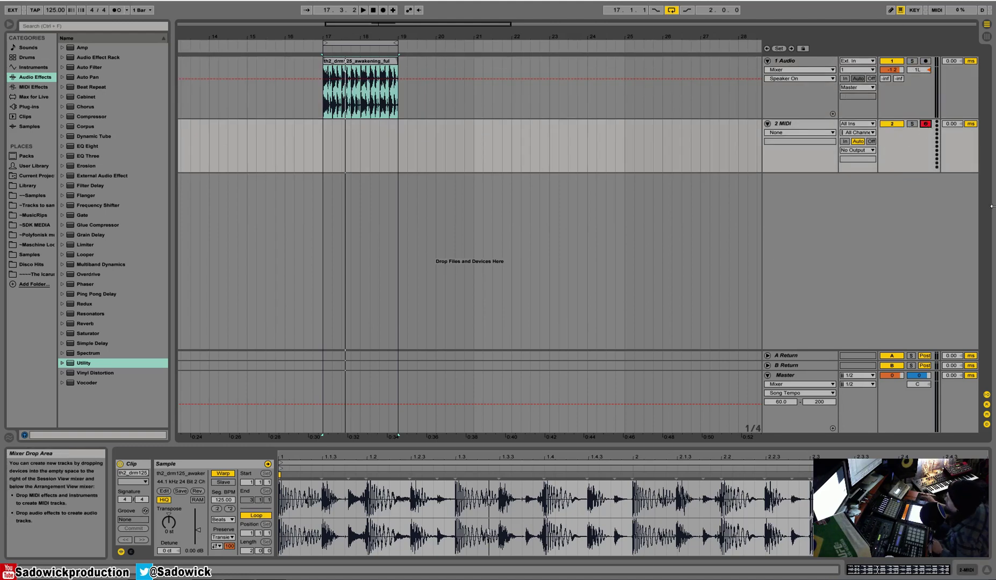
# - Hide the track delay columns, disarm the MIDI track and select the drum clip
pyautogui.click(986, 424)
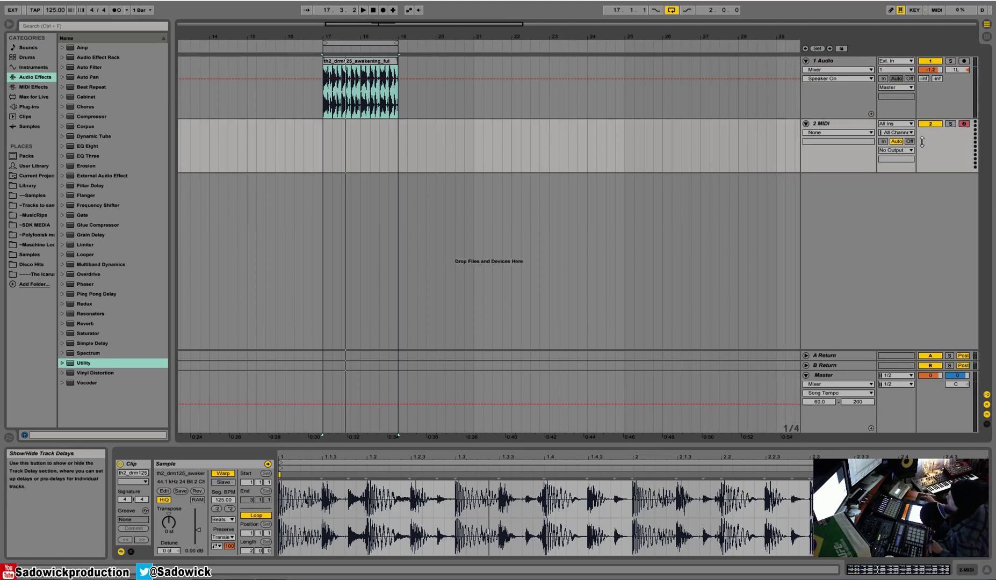
pyautogui.click(949, 103)
pyautogui.click(364, 68)
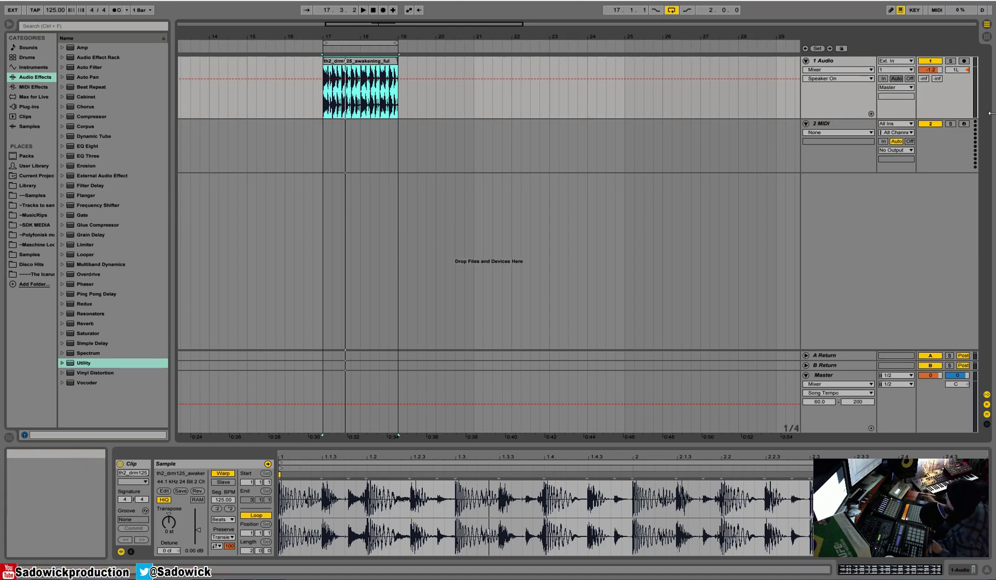
# - In the Session mixer, reset the 1 Audio track's volume from -1.2 dB to 0 dB
pyautogui.press('Tab')
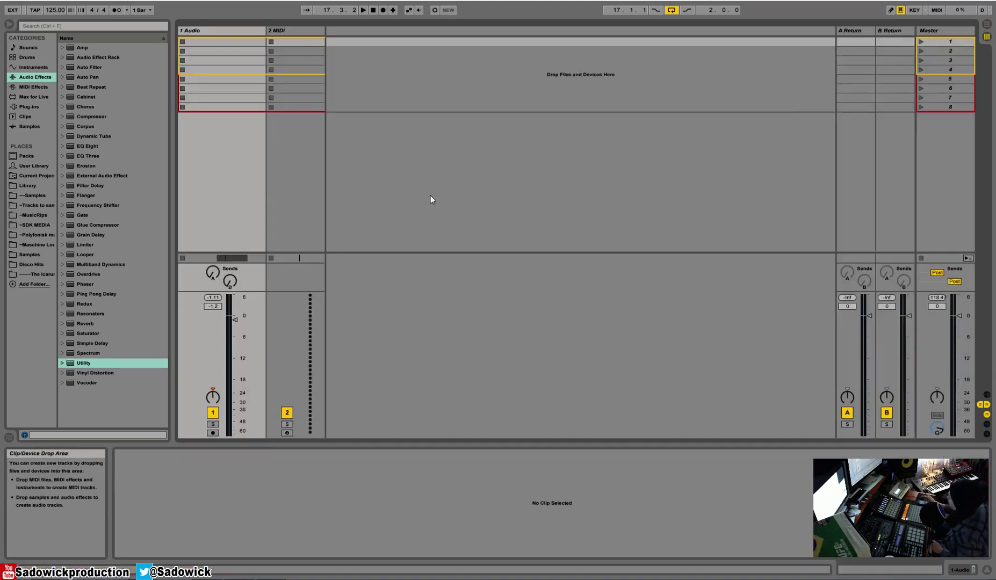
pyautogui.rightClick(235, 314)
pyautogui.click(269, 340)
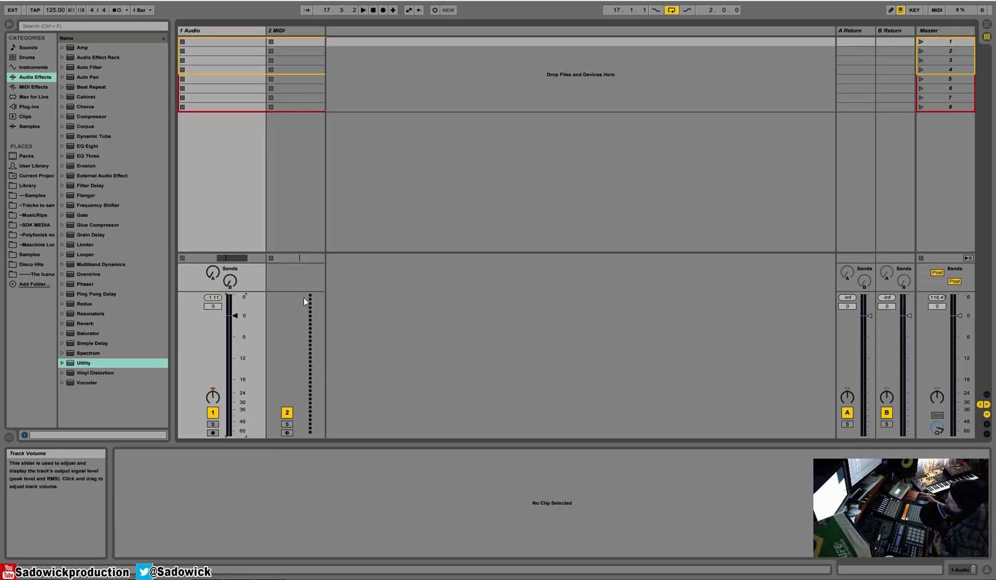
# - Show the Master volume automation in its own lane, then return to the mixer
pyautogui.rightClick(960, 316)
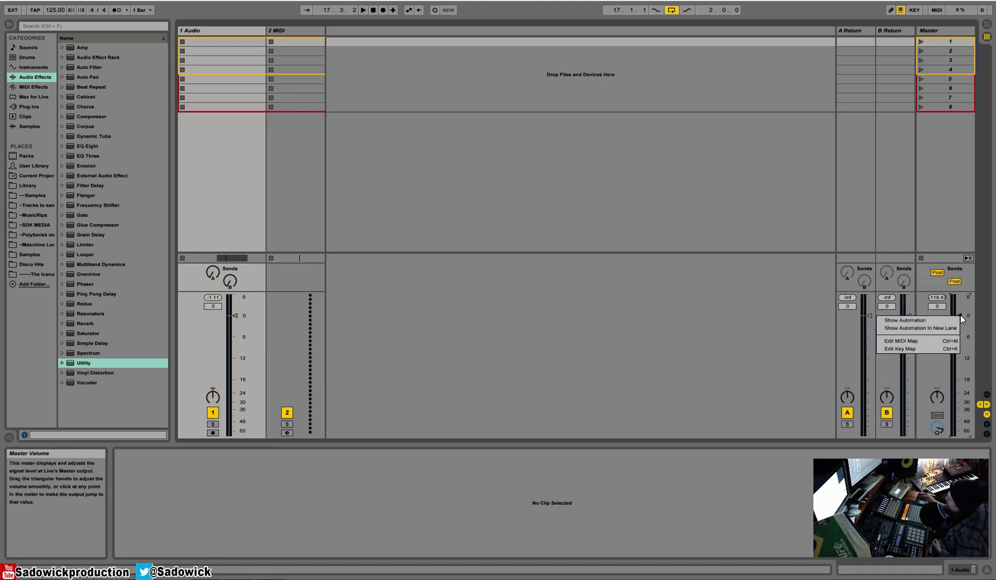
pyautogui.click(941, 329)
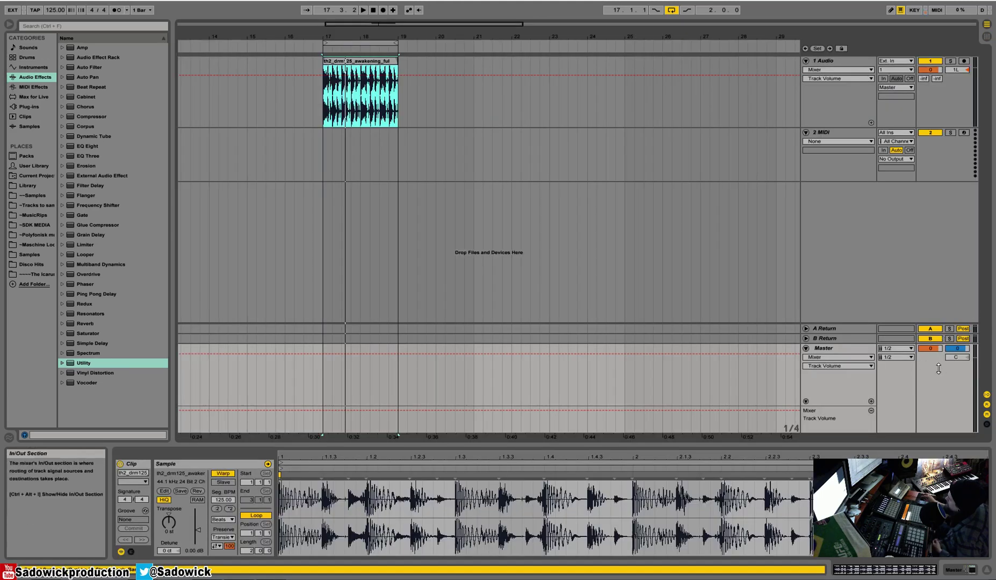
pyautogui.press('Tab')
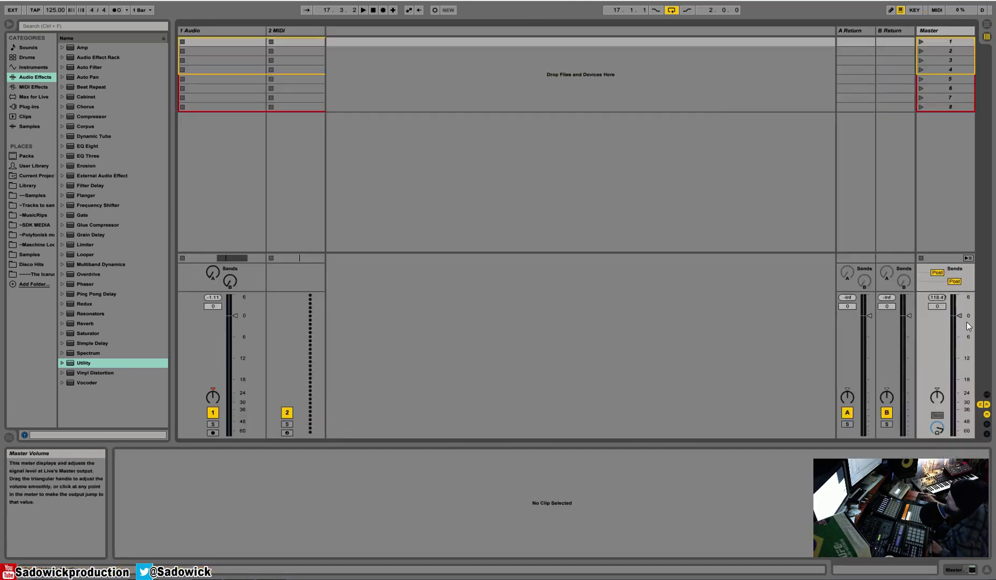
# - Play the drum loop, trial the Master at about +2.3 dB, then reset it to 0 dB
pyautogui.press('space')
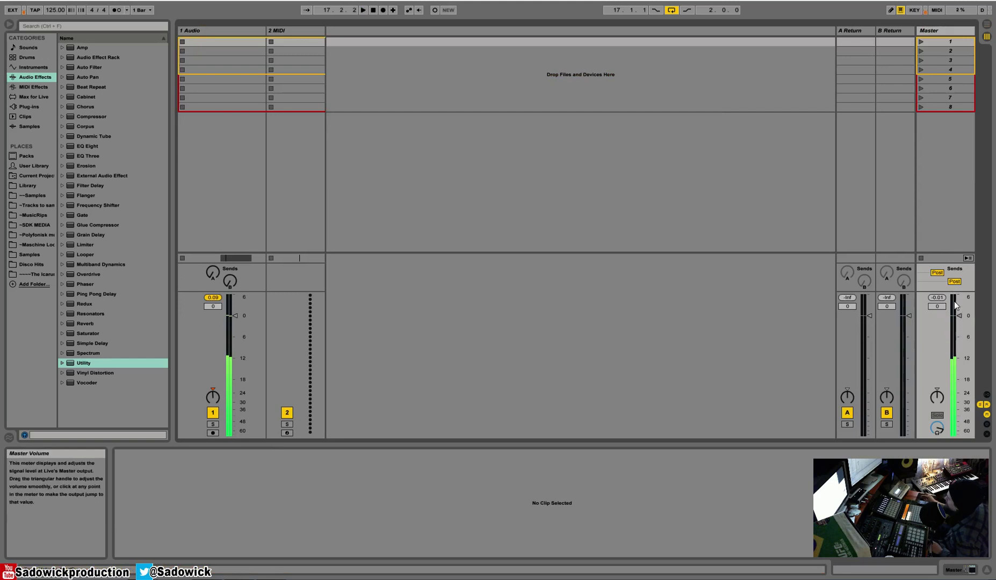
pyautogui.moveTo(960, 317); pyautogui.dragTo(960, 307)
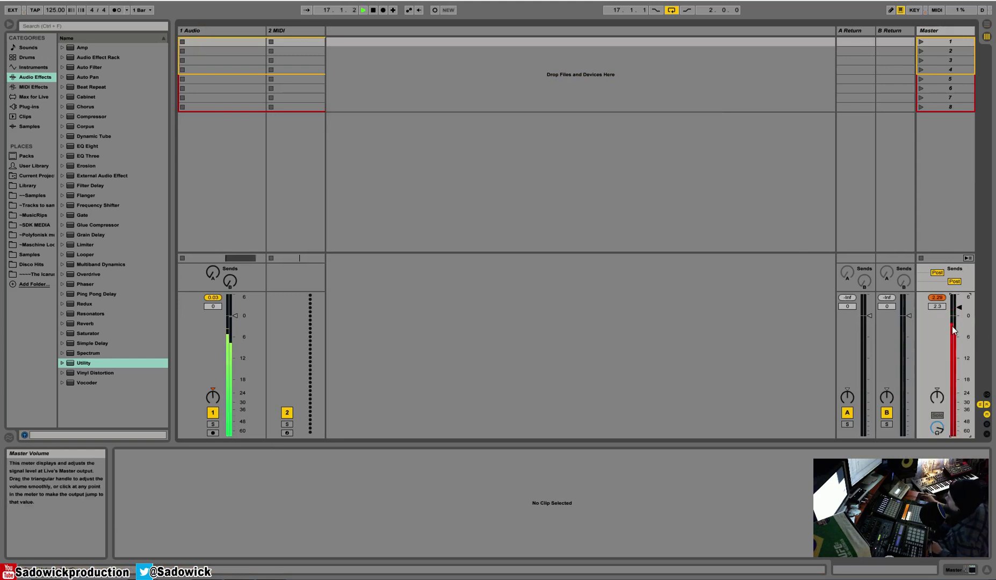
pyautogui.click(934, 298)
pyautogui.rightClick(961, 314)
pyautogui.click(944, 339)
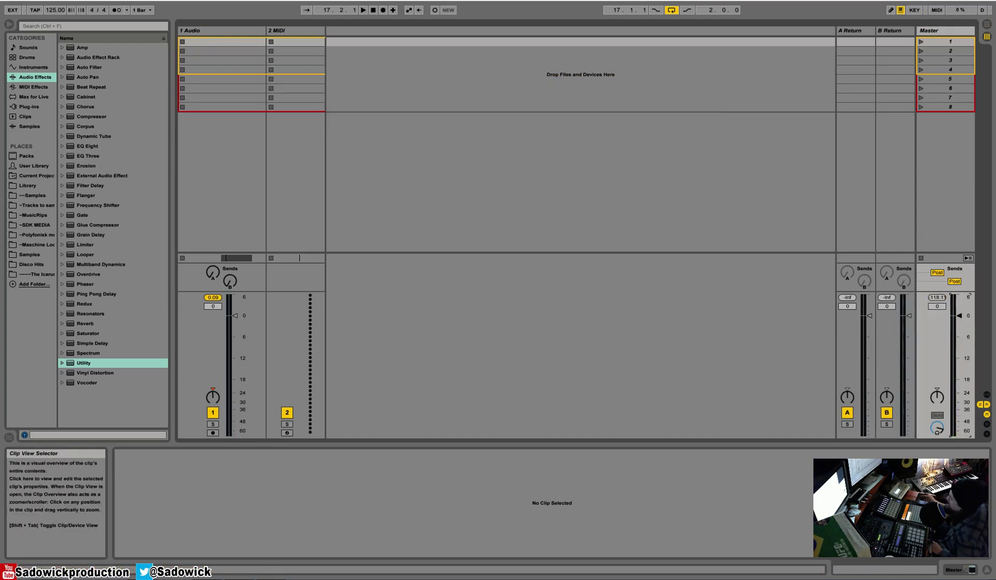
# - Adjust the 1 Audio track's volume to -3.2 dB, checking its peak meter during playback
pyautogui.moveTo(232, 318); pyautogui.dragTo(233, 332)
pyautogui.click(213, 297)
pyautogui.press('space')
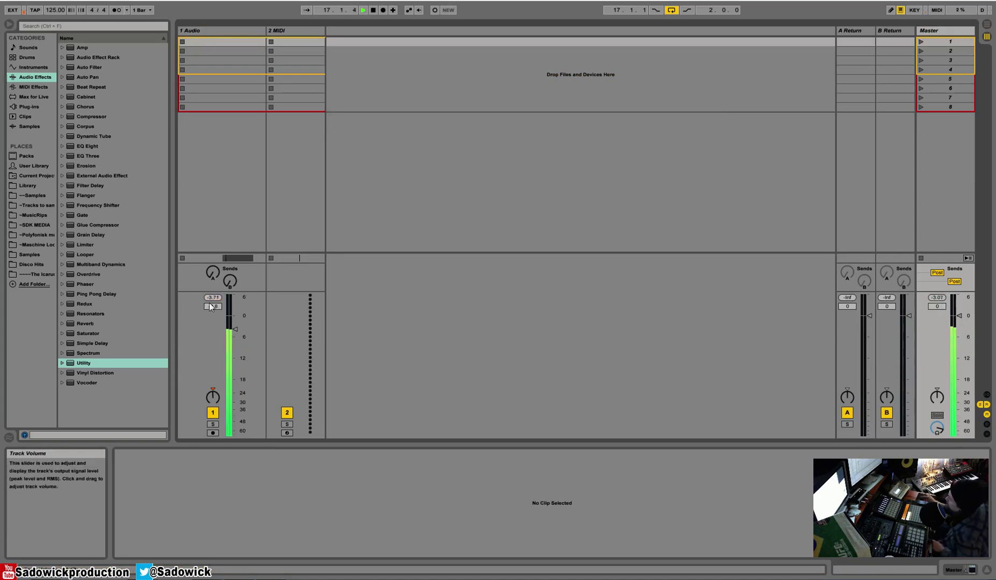
pyautogui.press('space')
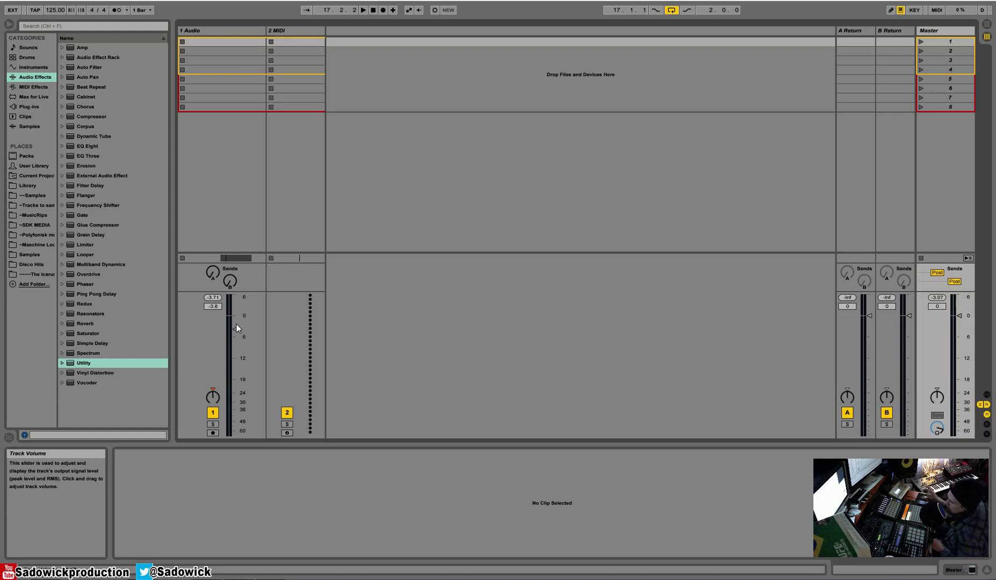
pyautogui.click(213, 299)
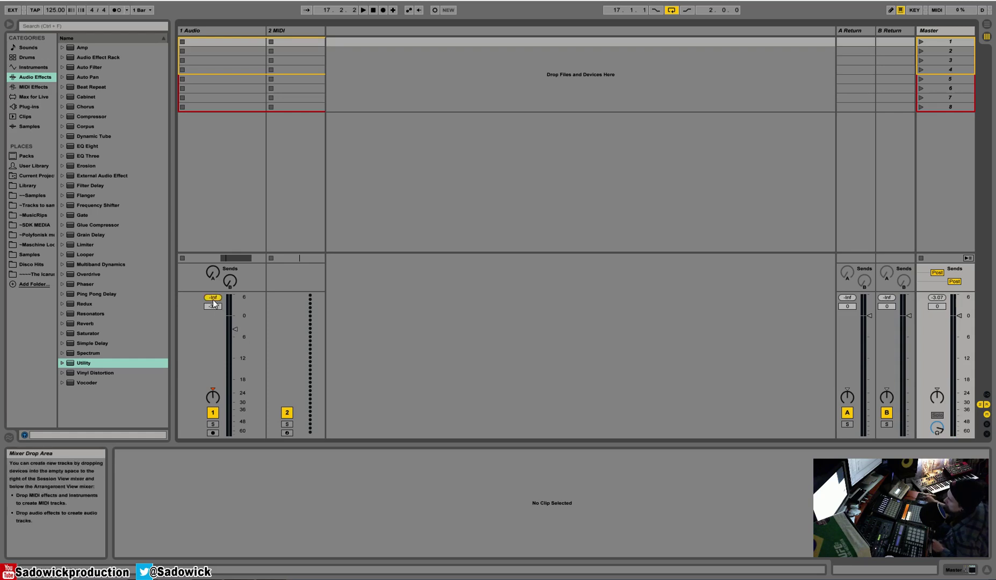
pyautogui.press('space')
pyautogui.moveTo(235, 329); pyautogui.dragTo(235, 325)
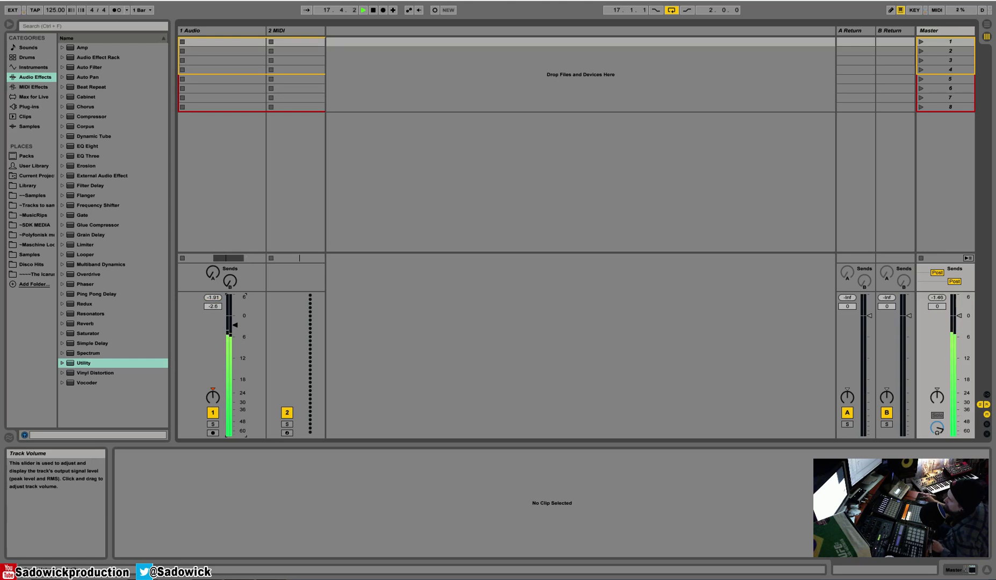
pyautogui.moveTo(235, 325); pyautogui.dragTo(235, 327)
pyautogui.press('space')
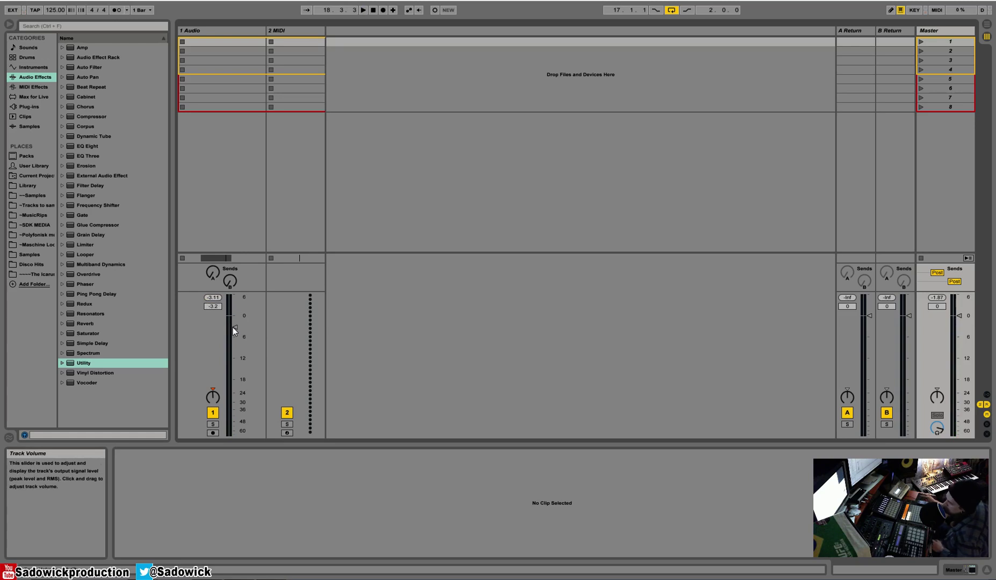